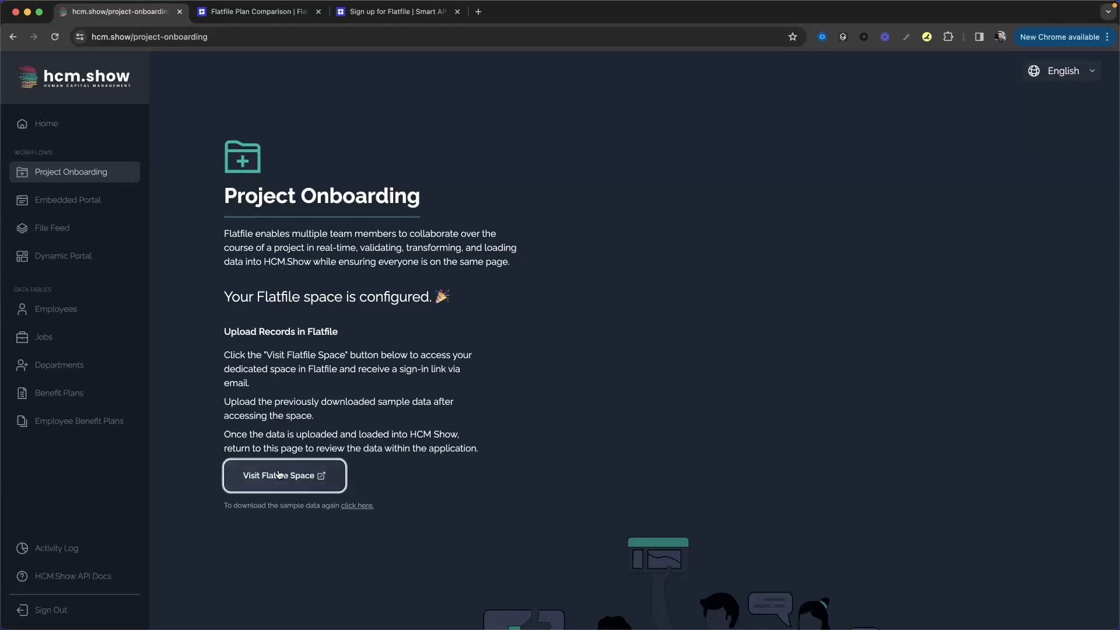
- Open the Flatfile space for project onboarding and upload _jobs_employees (45).xlsx to its files
click(280, 476)
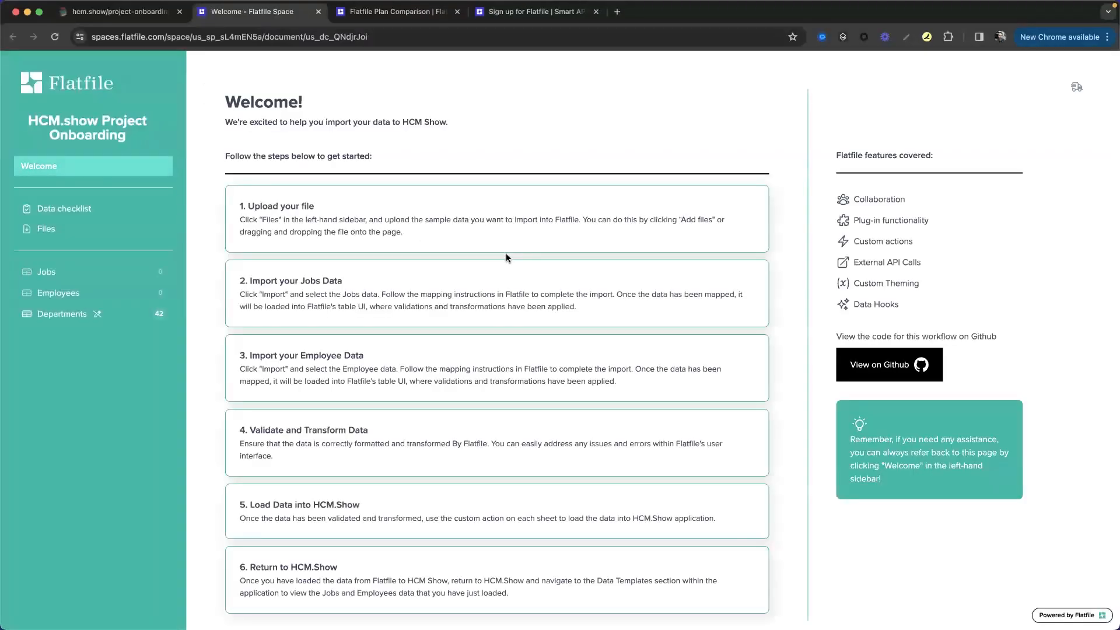
click(75, 232)
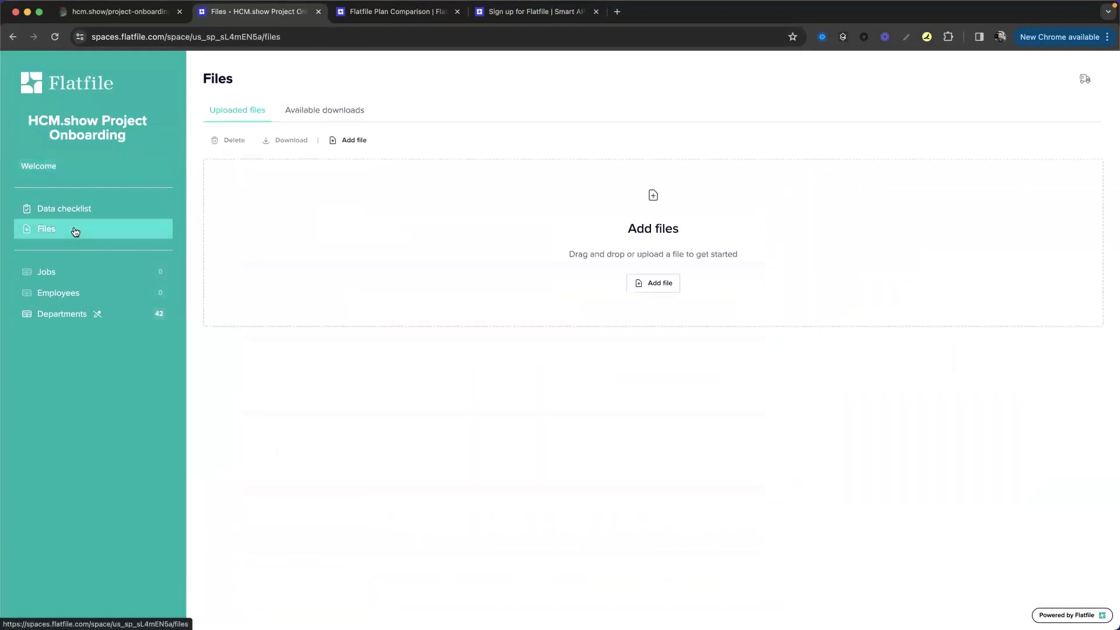
click(660, 286)
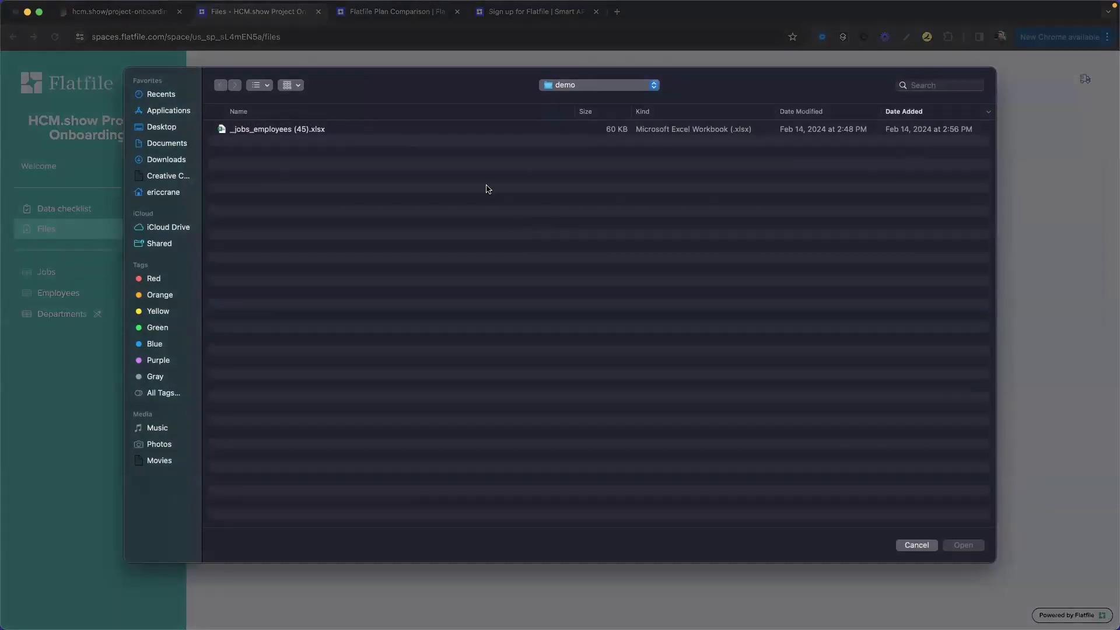
double_click(317, 129)
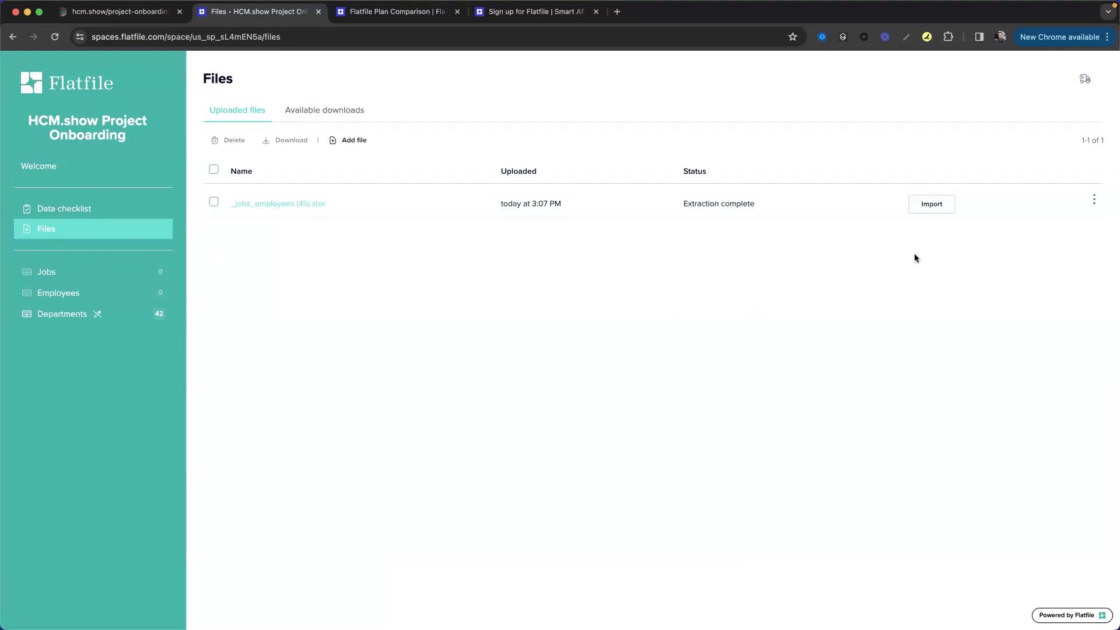
- Import the jobs sheet of the uploaded file into the workbook's Jobs sheet, accepting the suggested field mapping
click(931, 204)
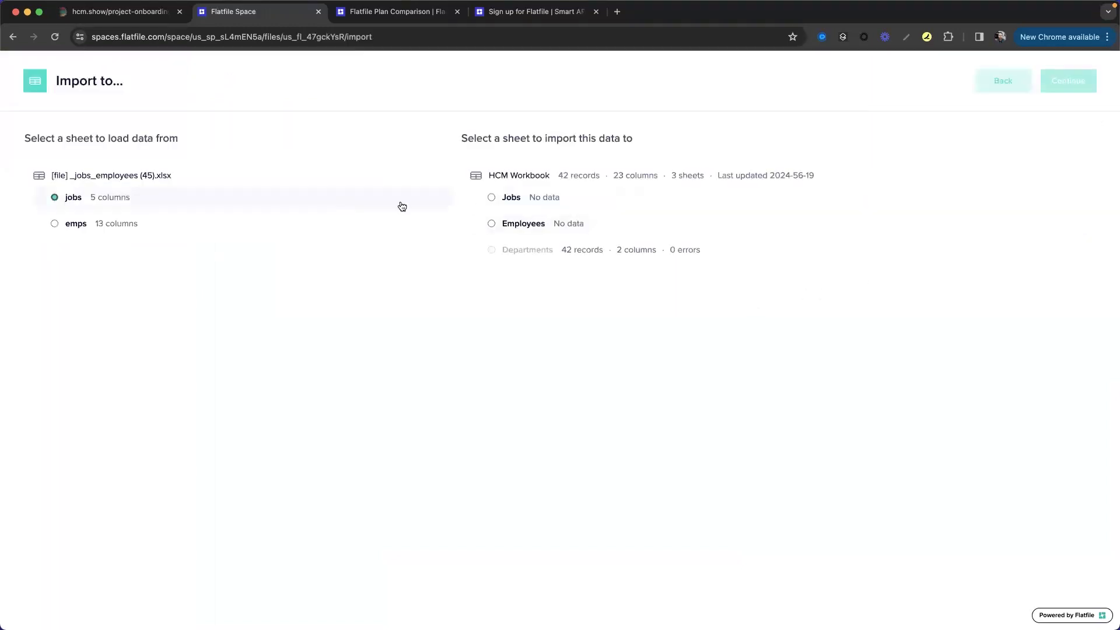
click(528, 203)
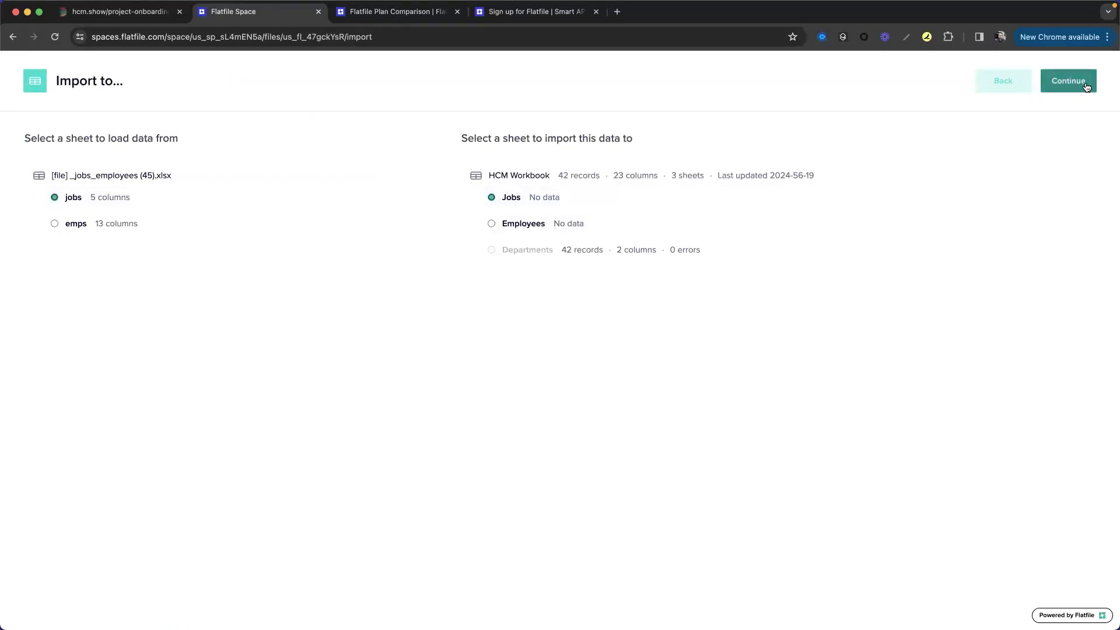
click(1085, 85)
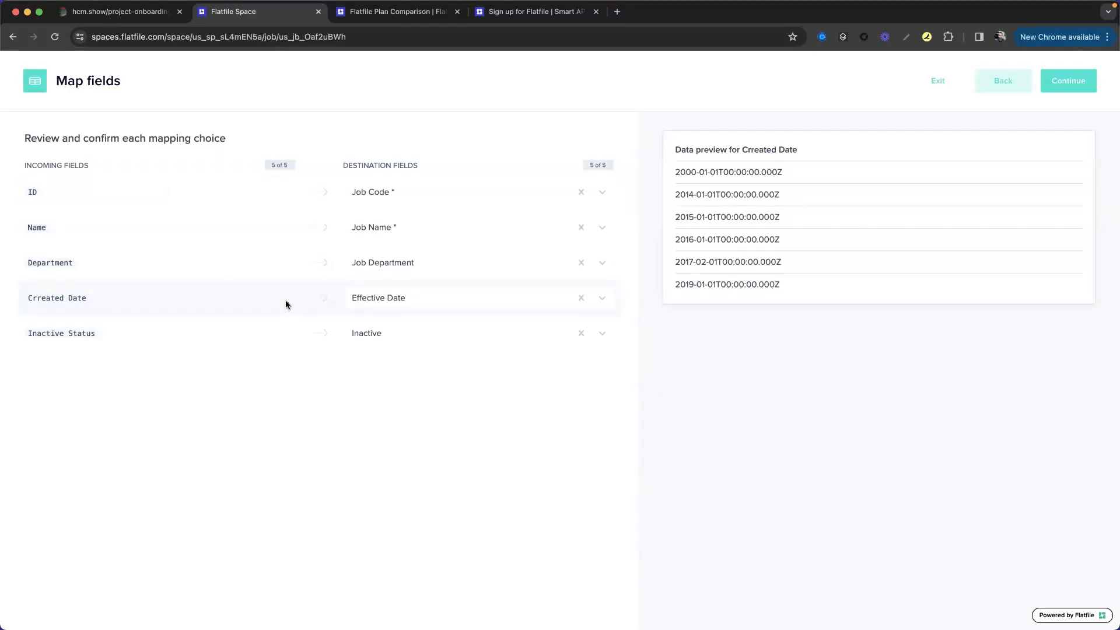
click(437, 268)
click(437, 269)
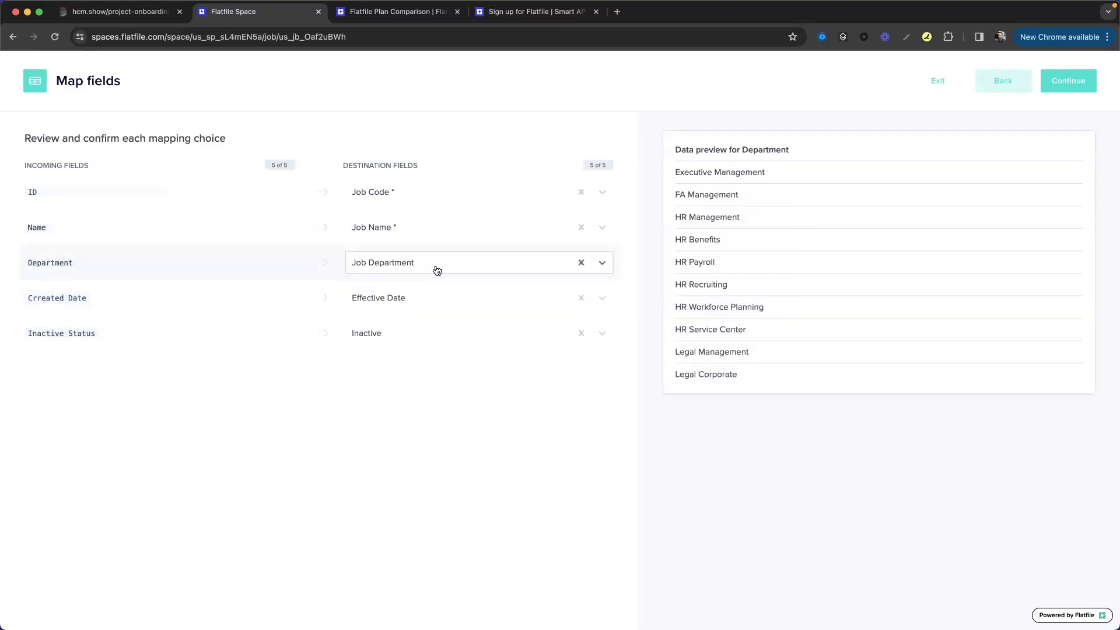
click(1060, 83)
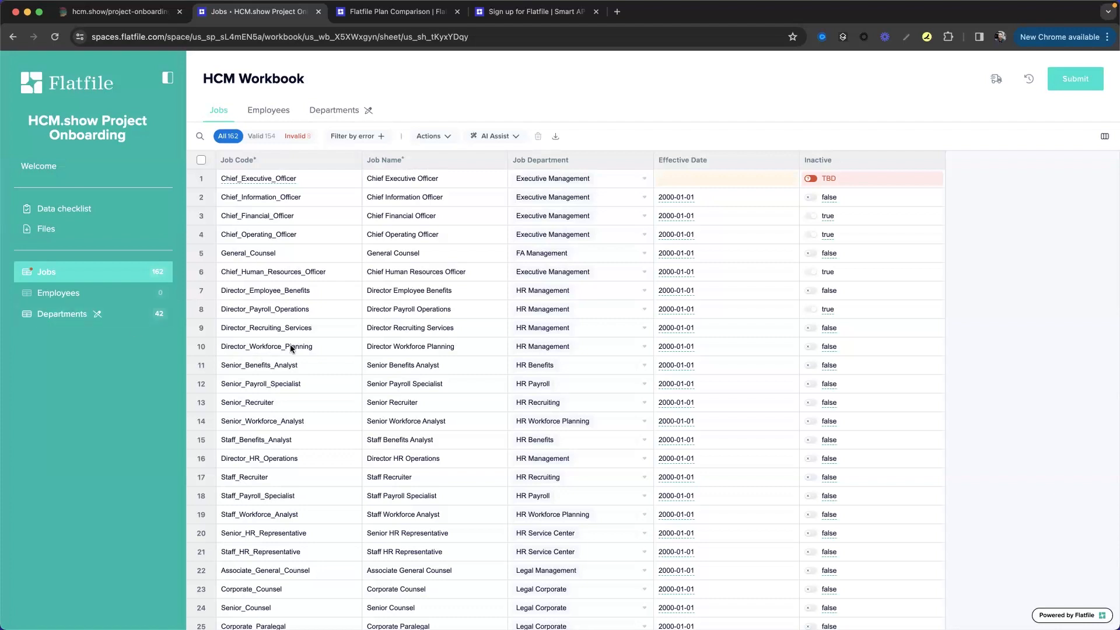
- Replace the invalid TBD in the Chief Executive Officer job's Inactive field with a boolean and filter Jobs to invalid records
mouse_move(290, 173)
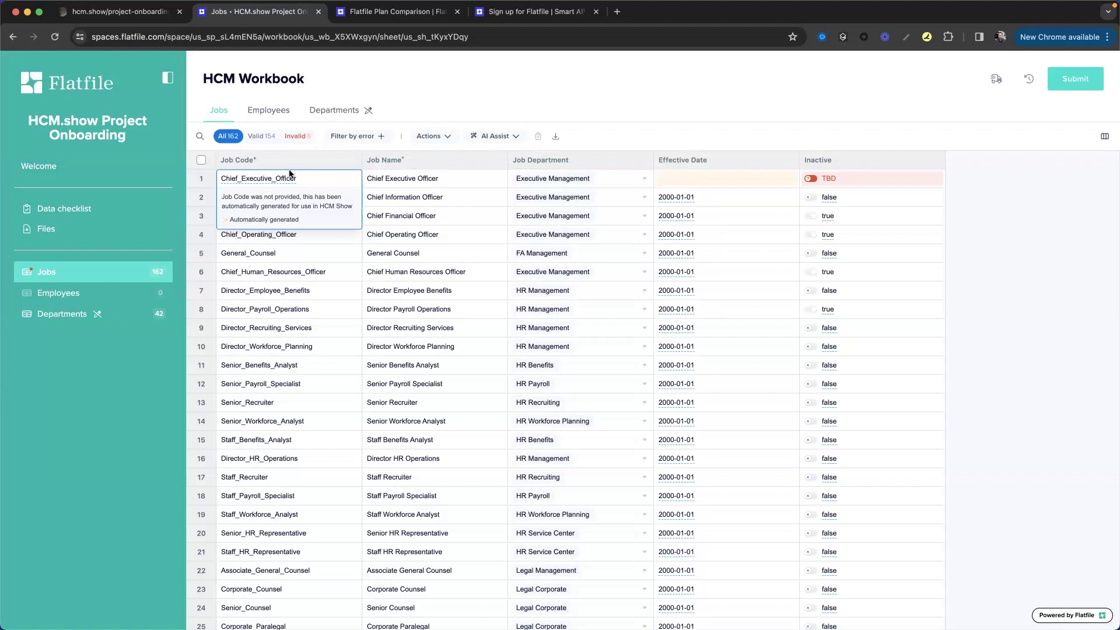
mouse_move(827, 184)
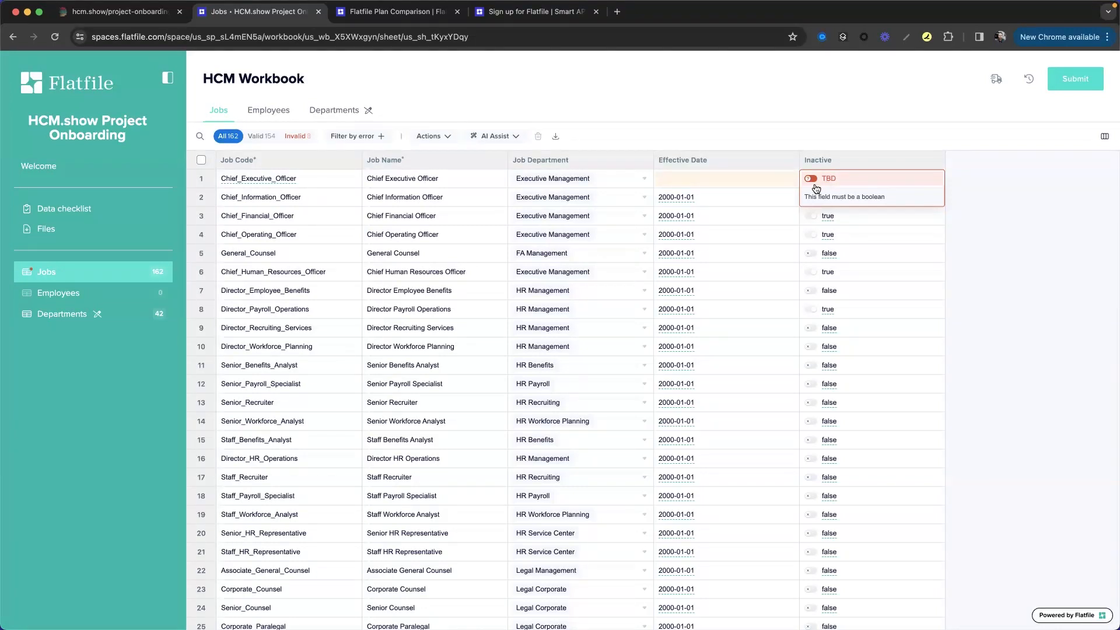
click(814, 182)
click(814, 179)
click(296, 138)
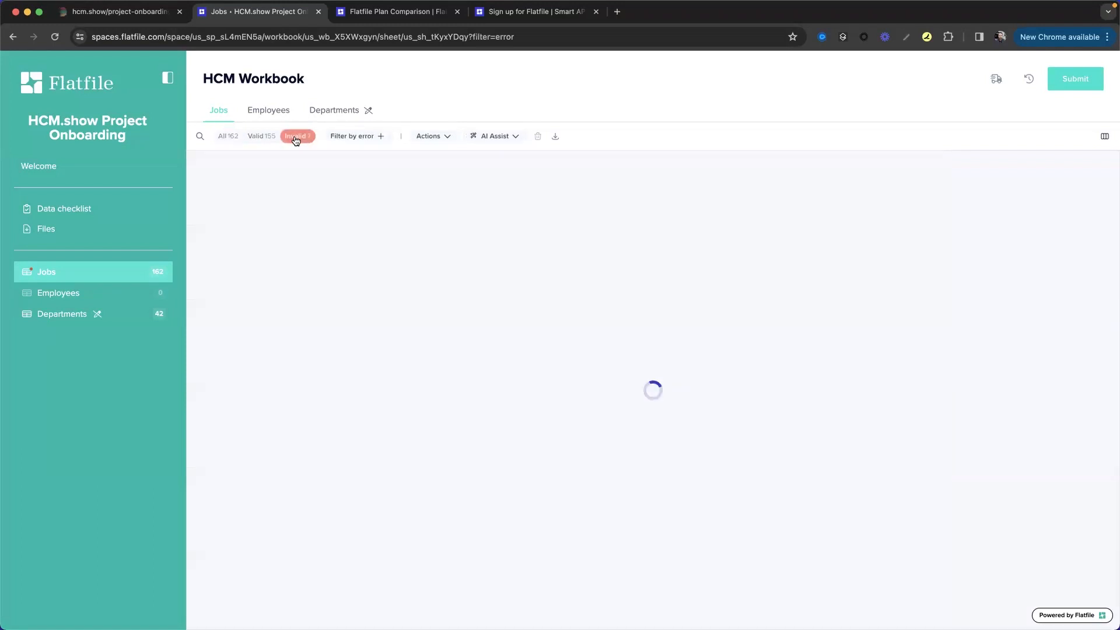
click(642, 160)
click(615, 241)
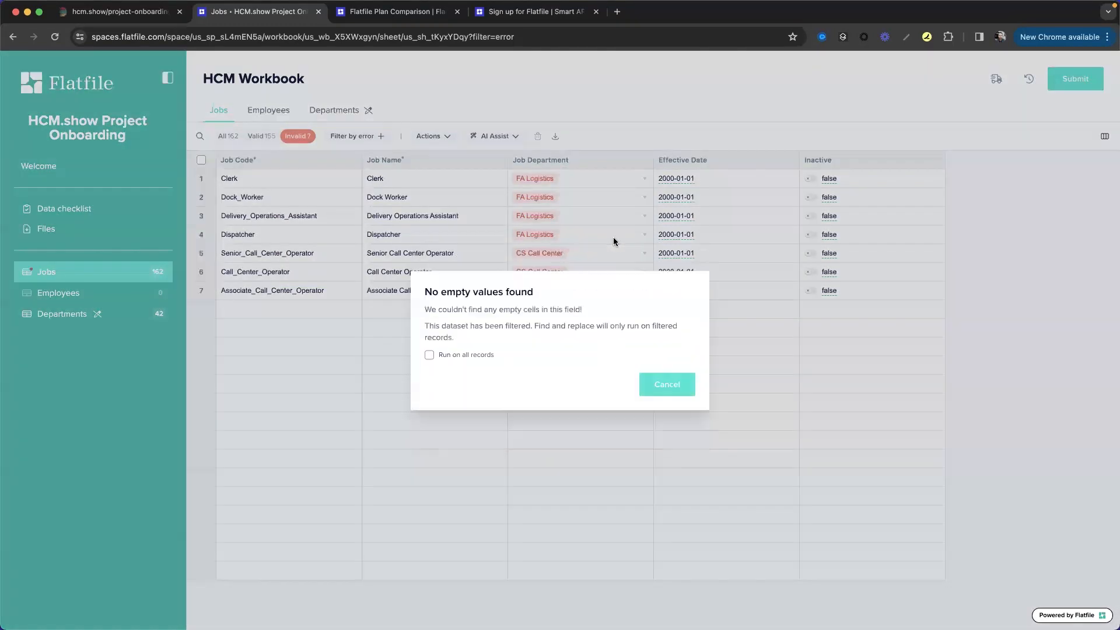
click(665, 383)
click(643, 160)
click(606, 255)
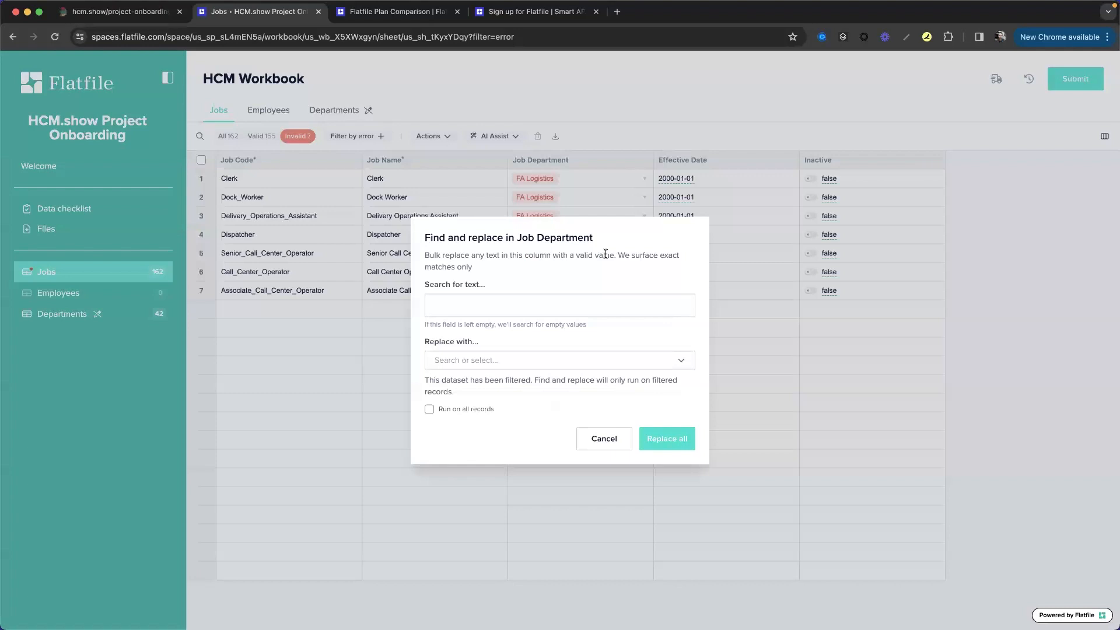
click(601, 445)
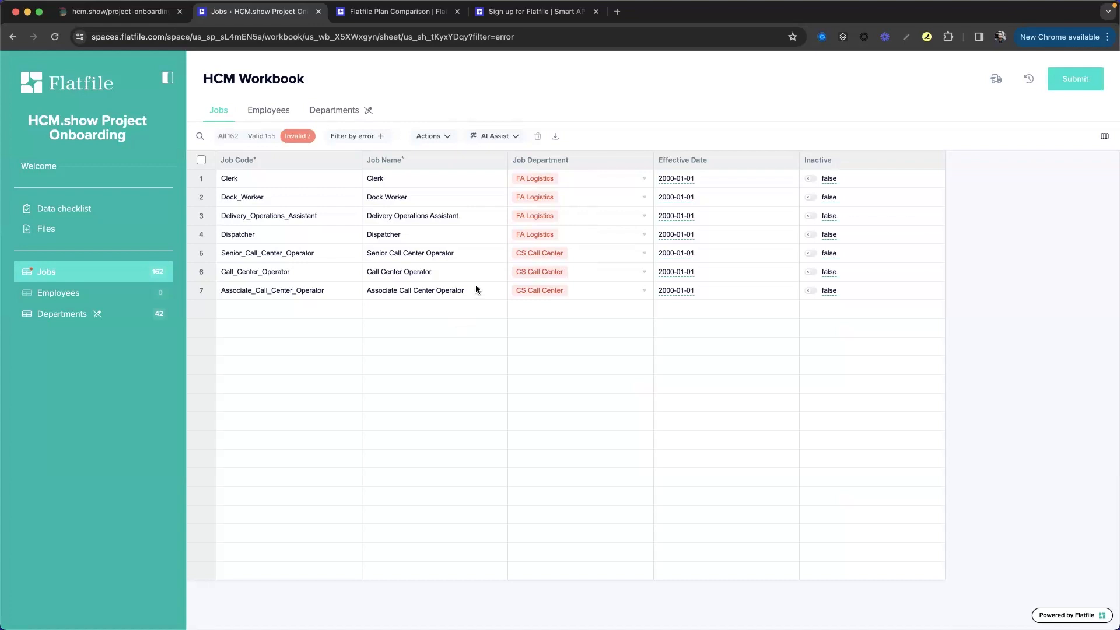
- Check the error on the invalid Job Department values and view the Departments reference sheet
mouse_move(572, 201)
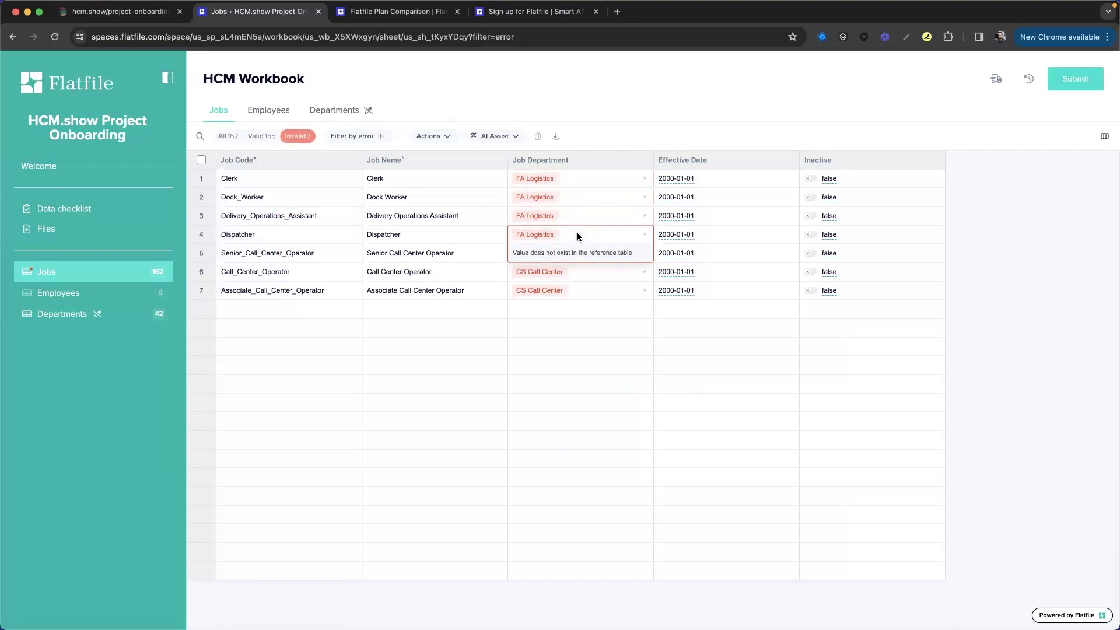
click(64, 315)
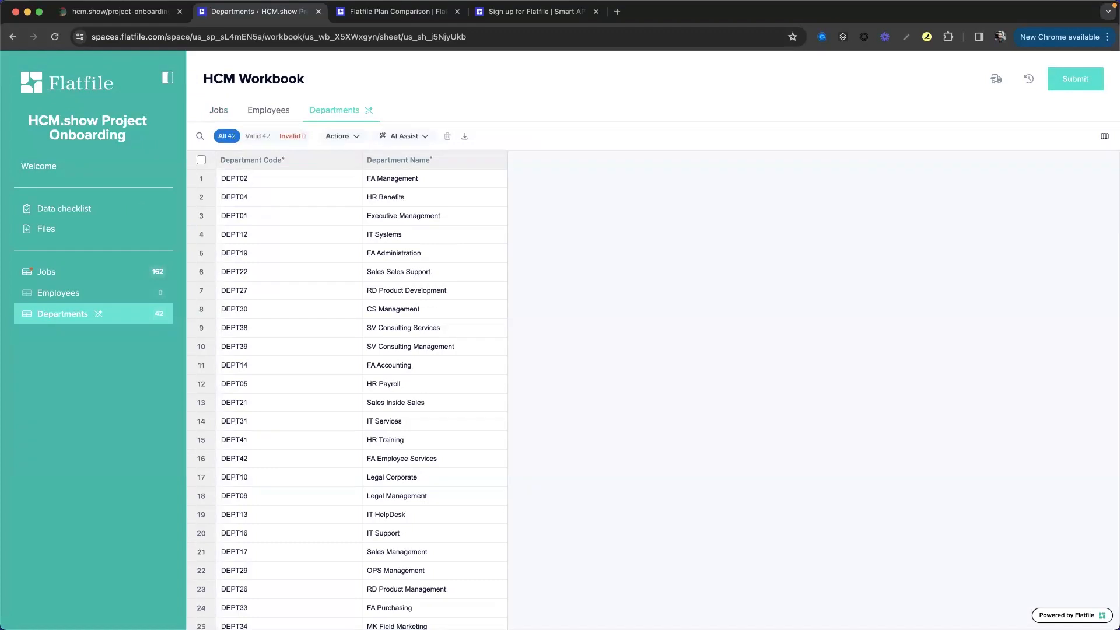
- Import the emps sheet of the uploaded file into the workbook's Employees sheet, accepting the suggested field mapping
click(86, 231)
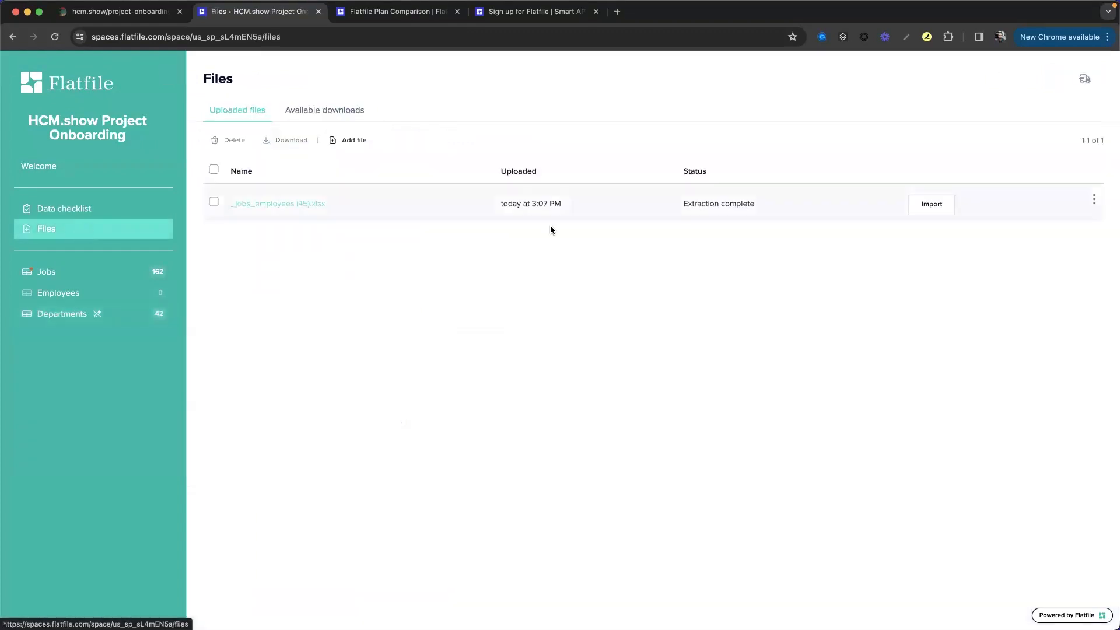
click(938, 212)
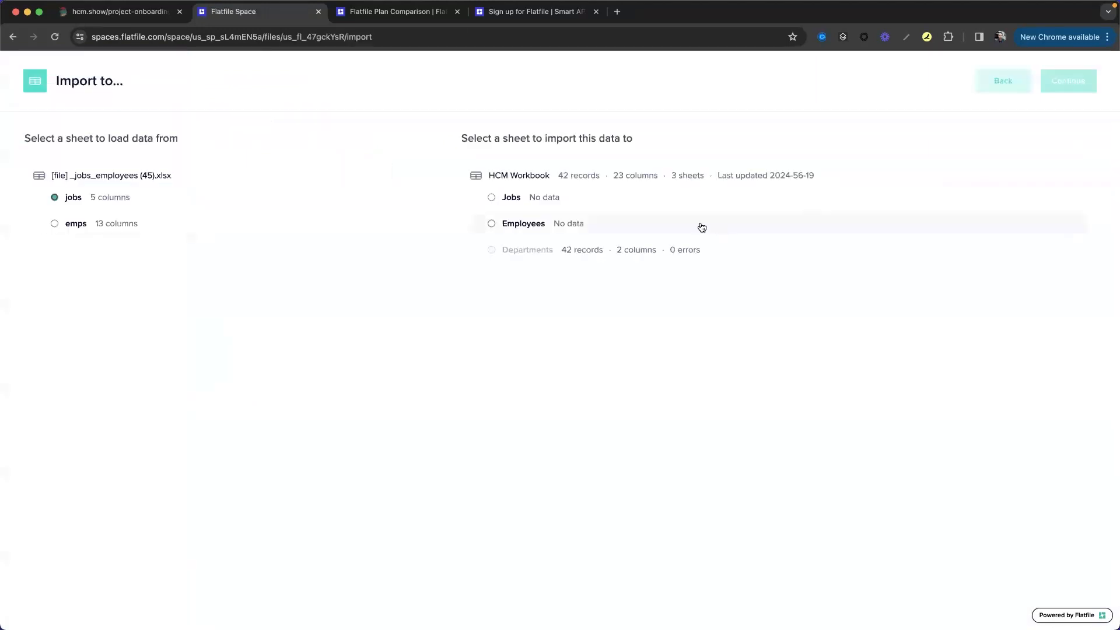
click(191, 232)
click(576, 227)
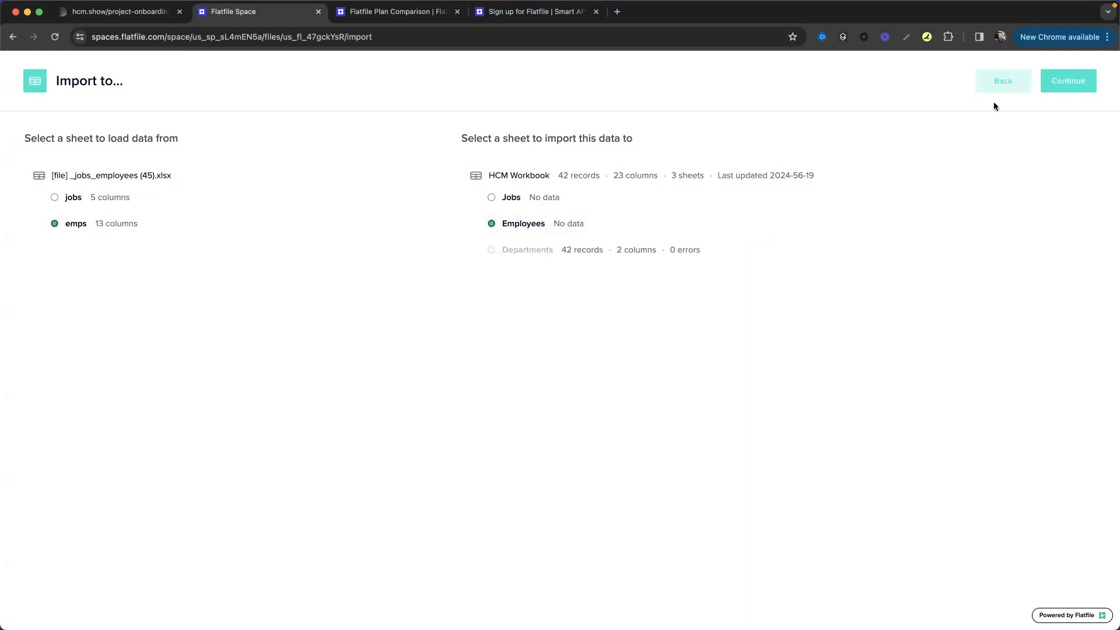
click(1061, 84)
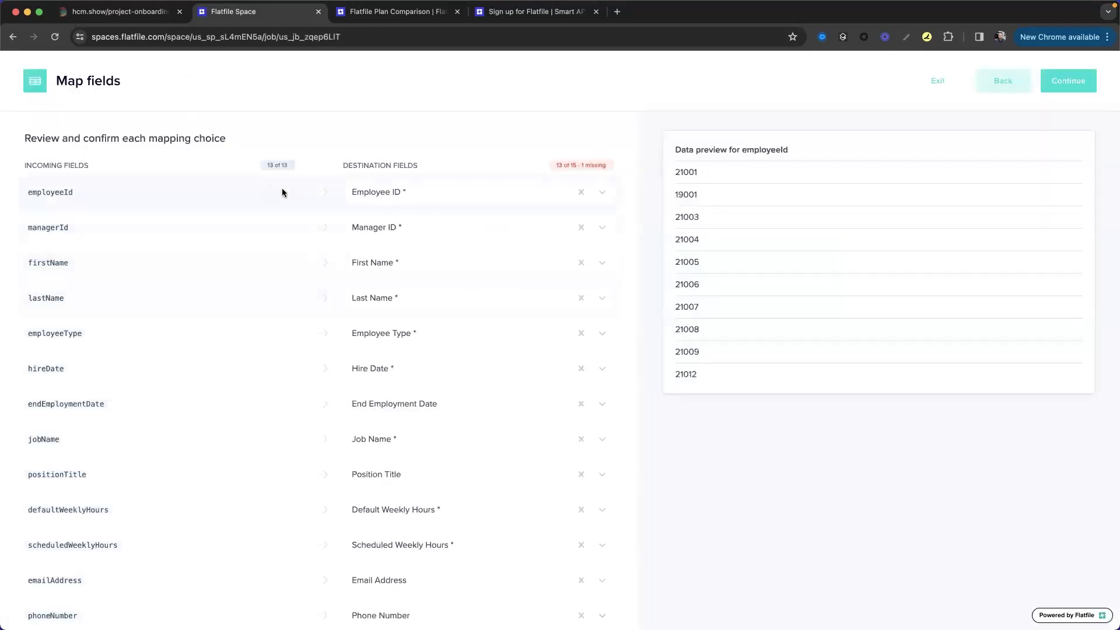
scroll(459, 140, down, 1)
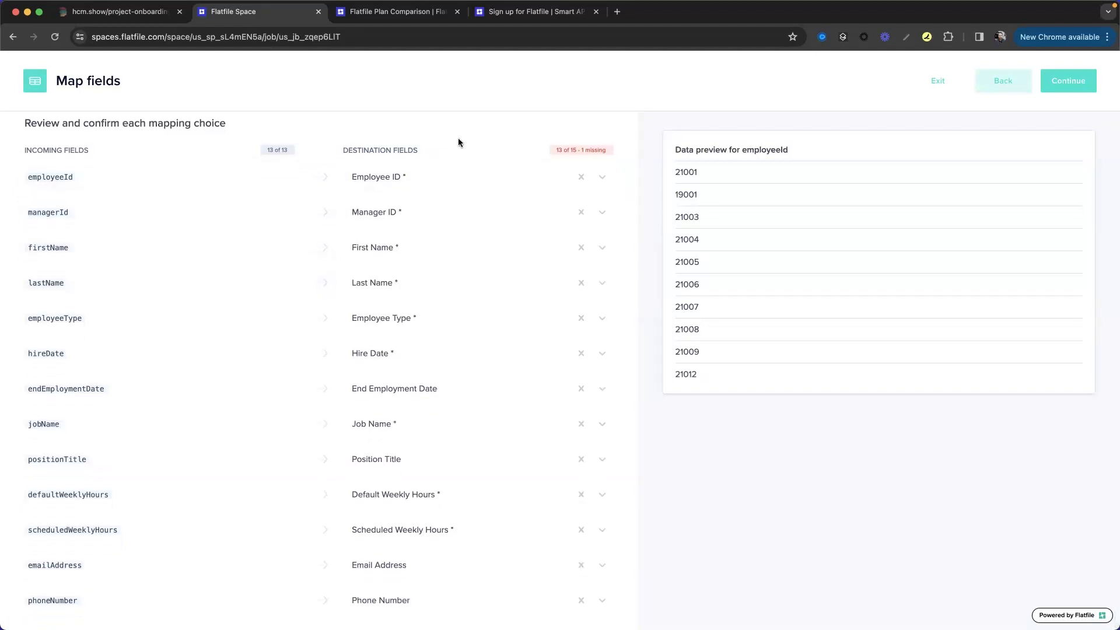
click(1076, 85)
click(1086, 83)
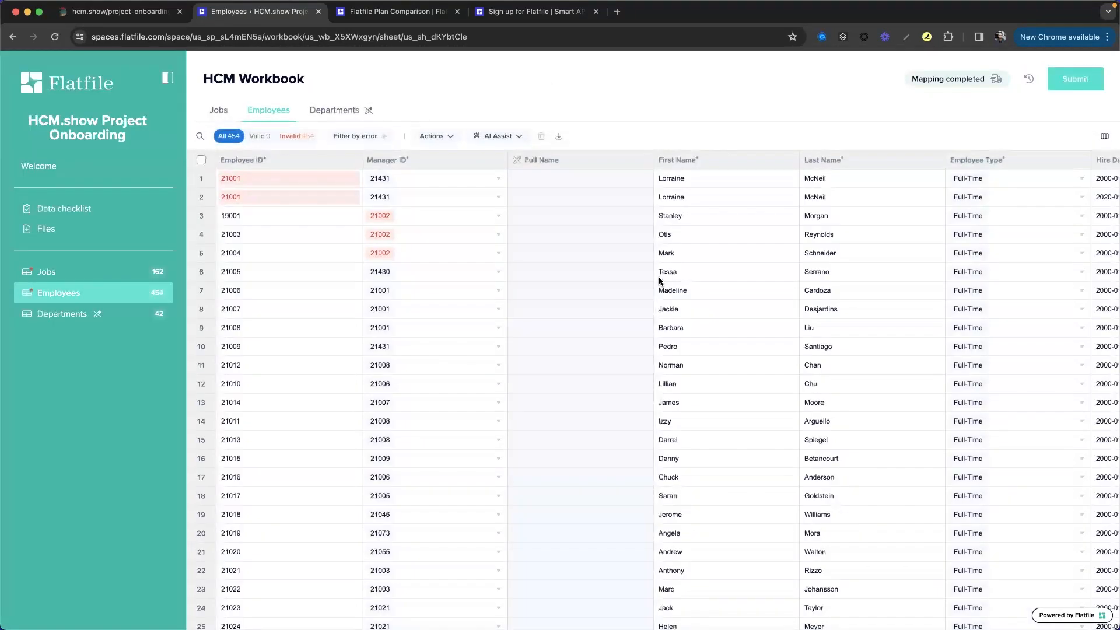
- Examine the flagged values across the Employees sheet, from Manager ID through the job fields to Password and Phone Number
mouse_move(394, 260)
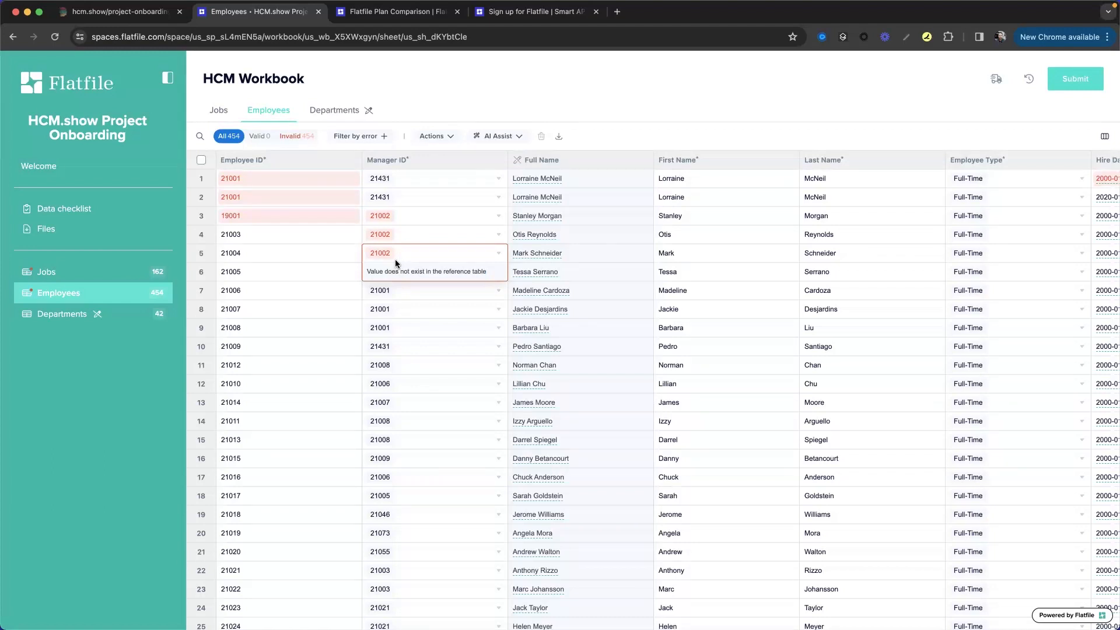
scroll(395, 262, right, 10)
scroll(395, 259, right, 4)
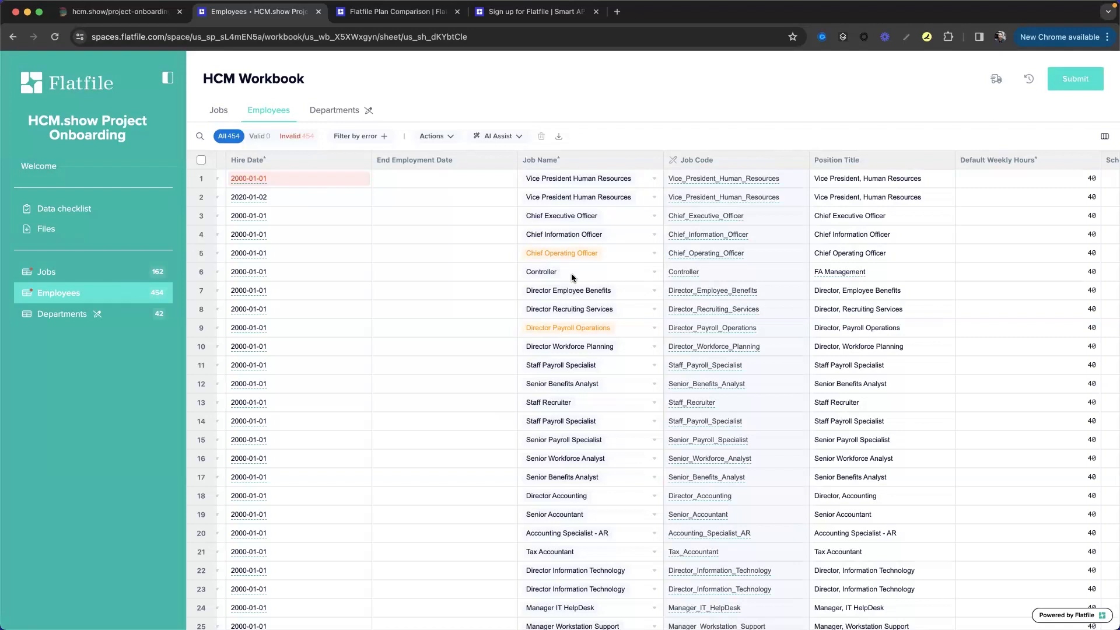
scroll(572, 274, right, 8)
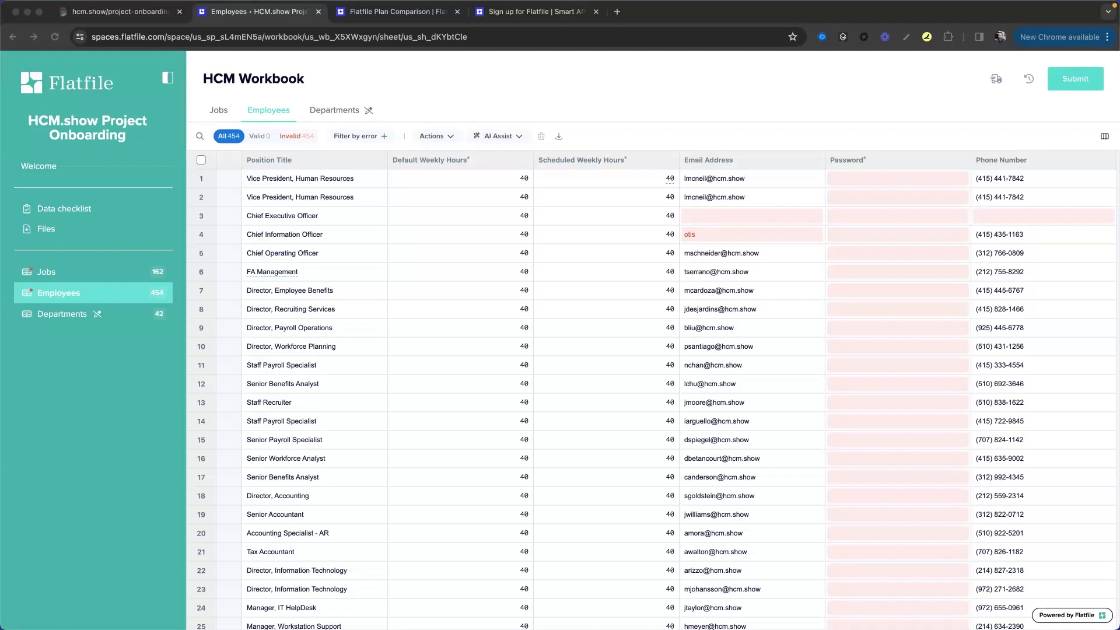
- Apply an AI Transform that generates a strong, unique password per employee record with at least one number, one special character and 10 total characters
click(492, 135)
click(509, 137)
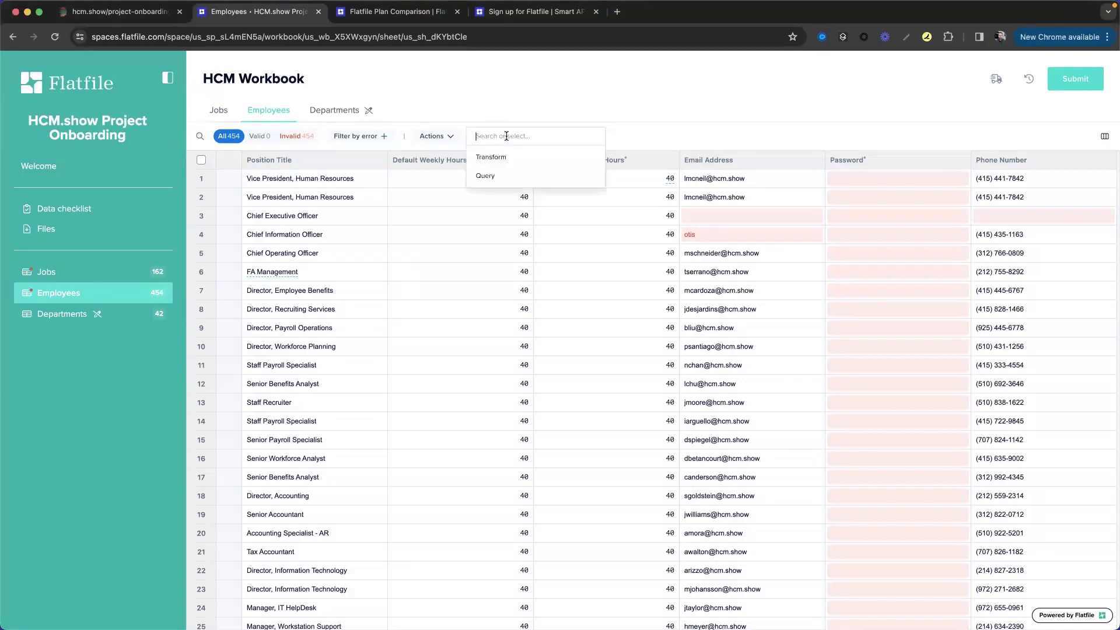
click(506, 159)
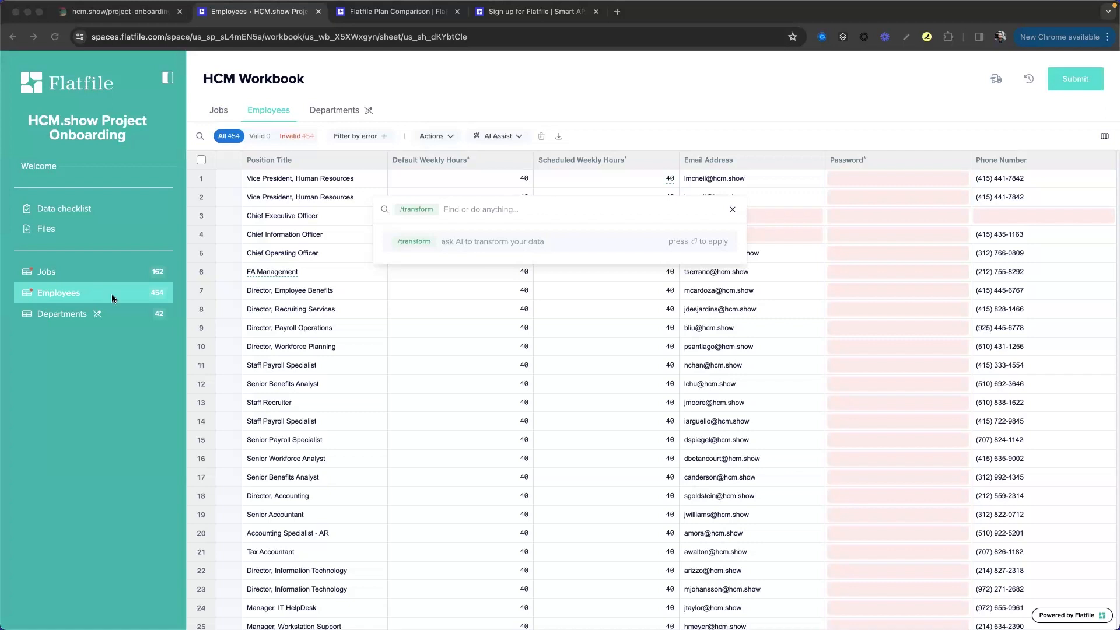
click(476, 214)
key(super+v)
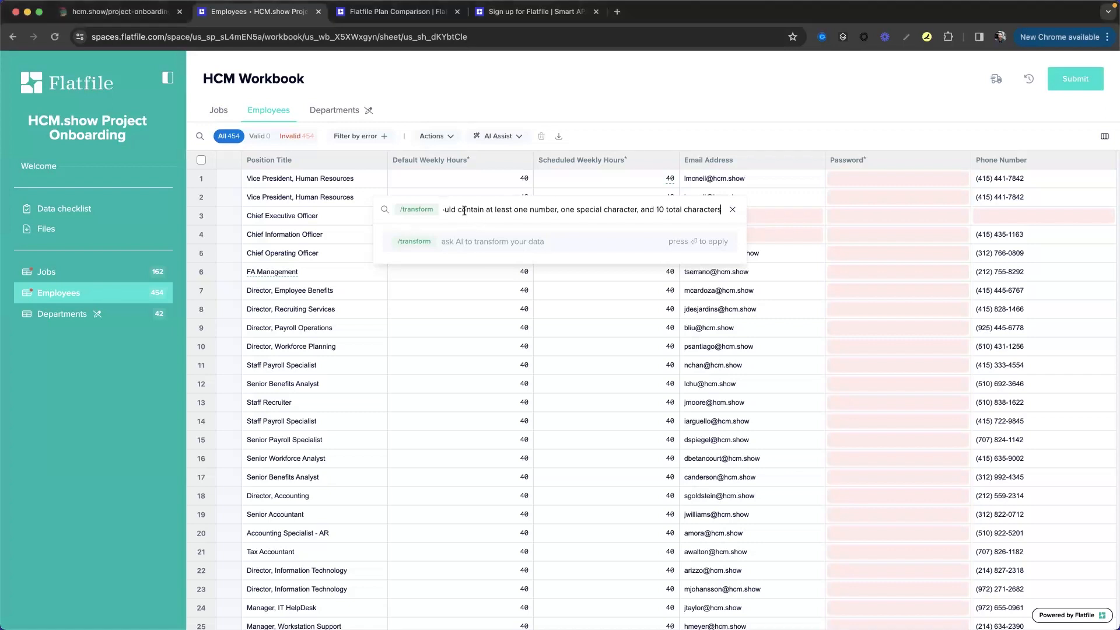
key(Return)
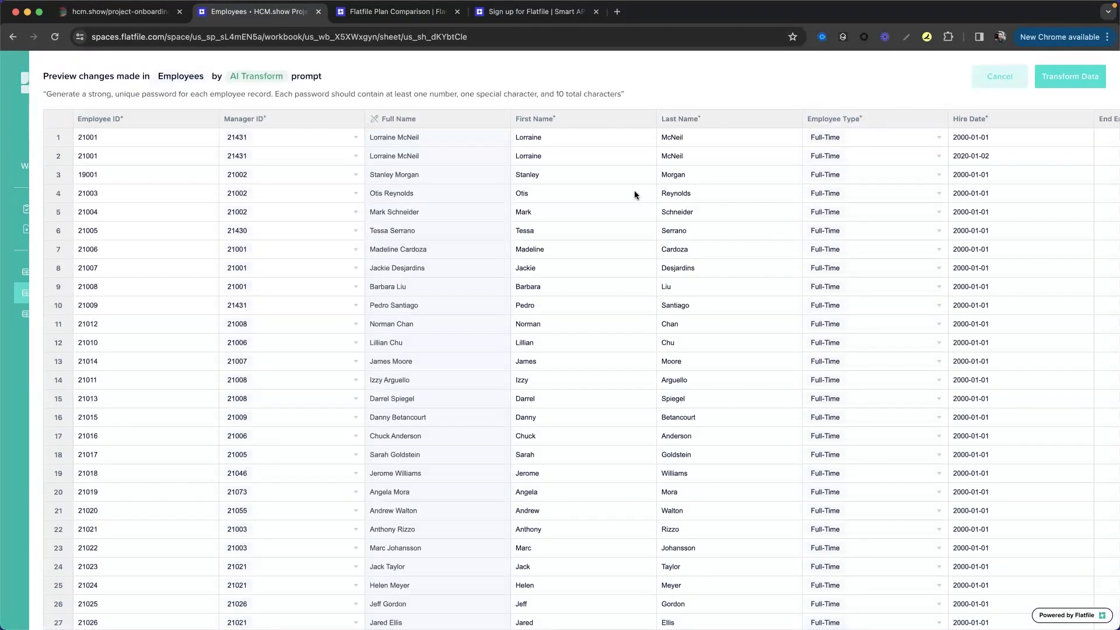
scroll(559, 176, right, 15)
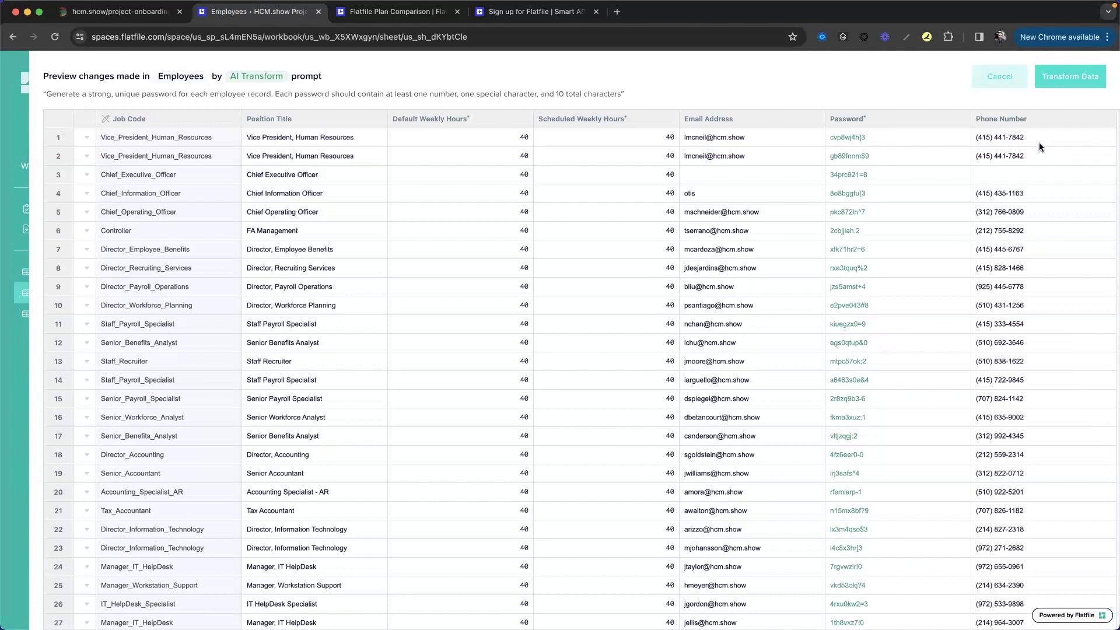
click(1063, 78)
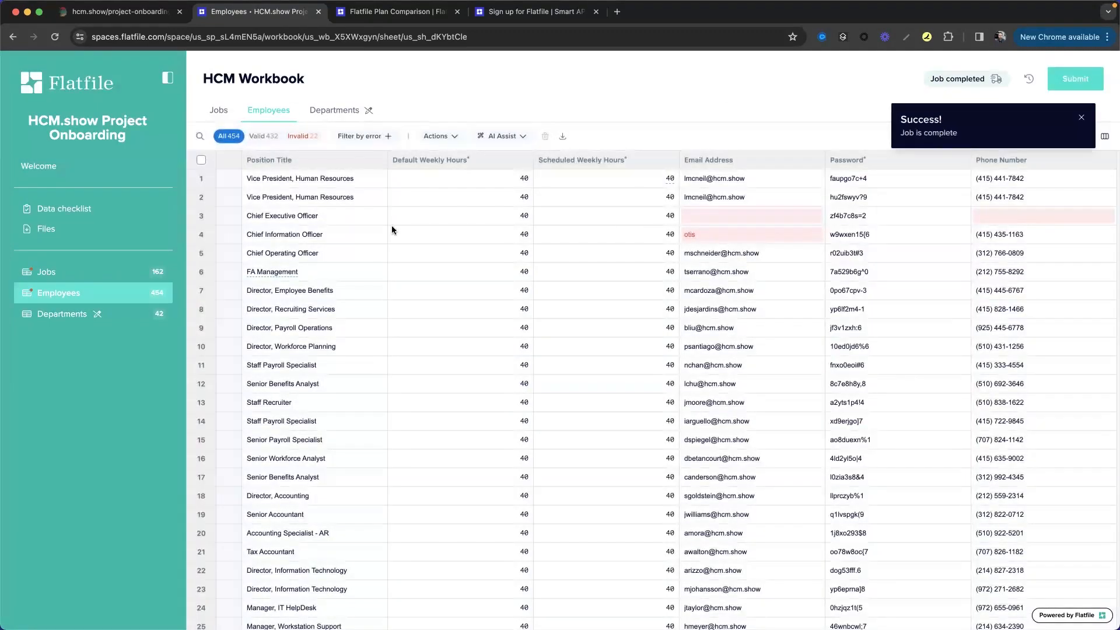
- Open the workbook's version history to view the snapshot saved before the AI Transform
key(super+Tab)
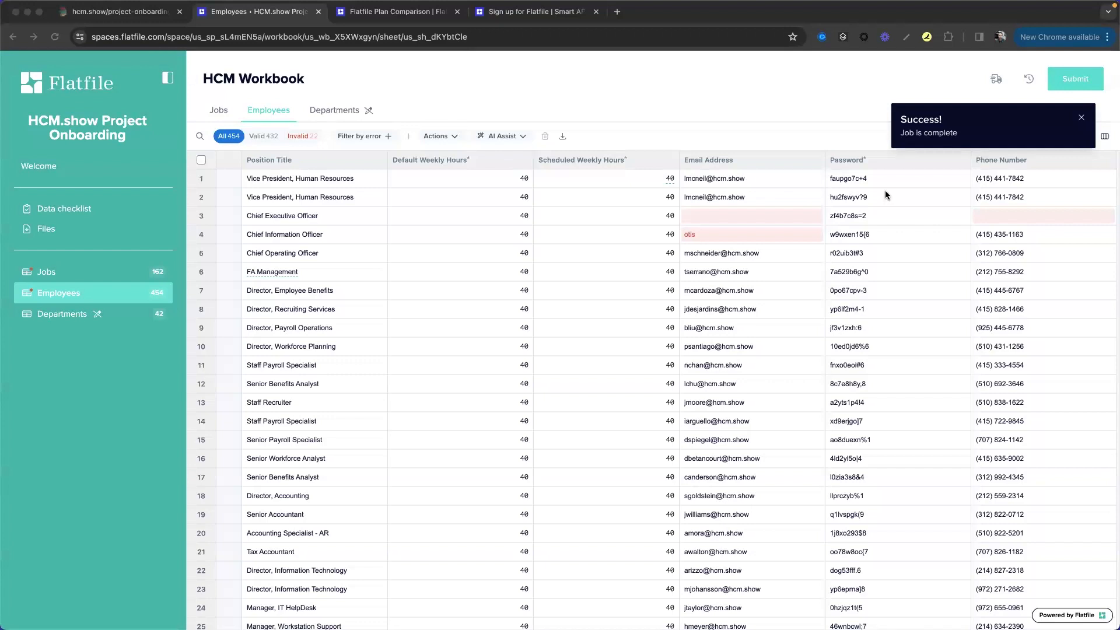
click(1034, 86)
click(1028, 82)
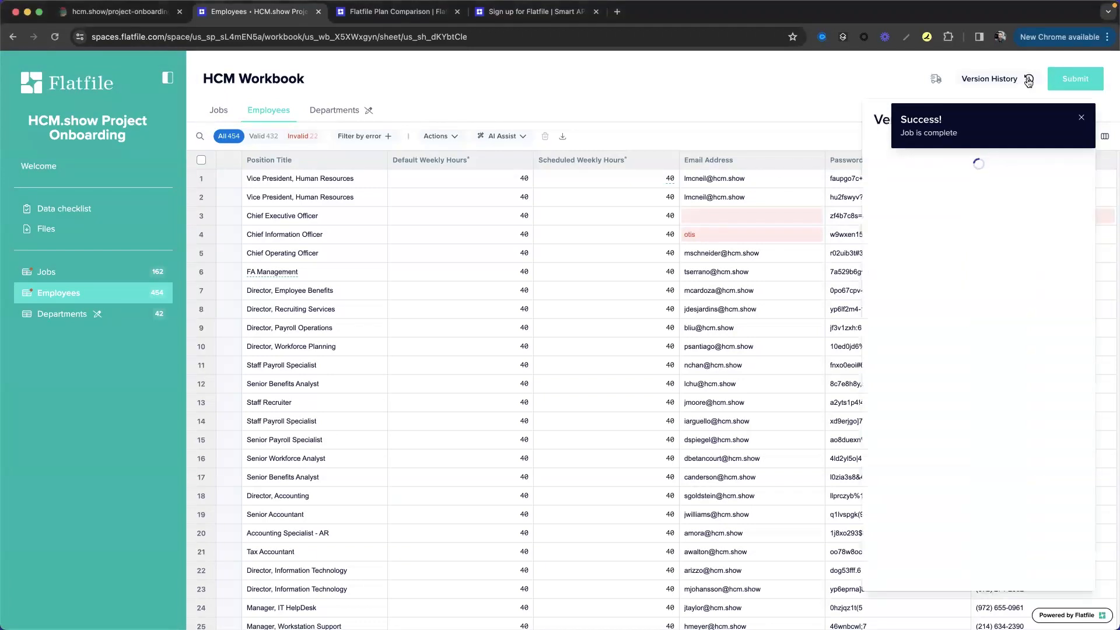
click(1082, 118)
click(1028, 79)
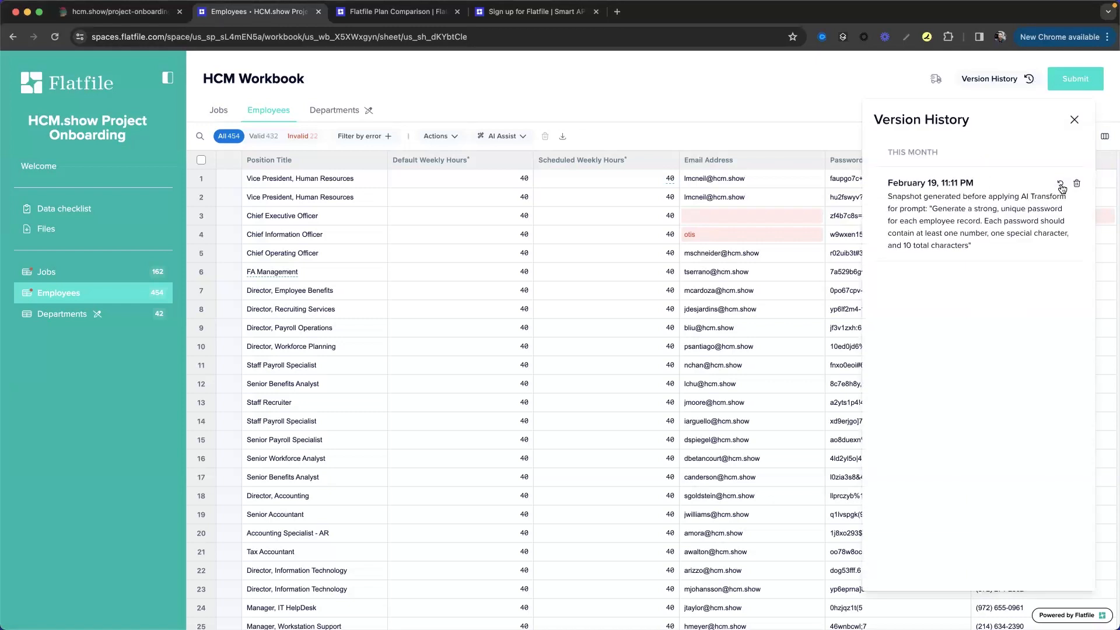
- Close the version history and remove the duplicate employee records from the Employees sheet
click(661, 110)
click(576, 175)
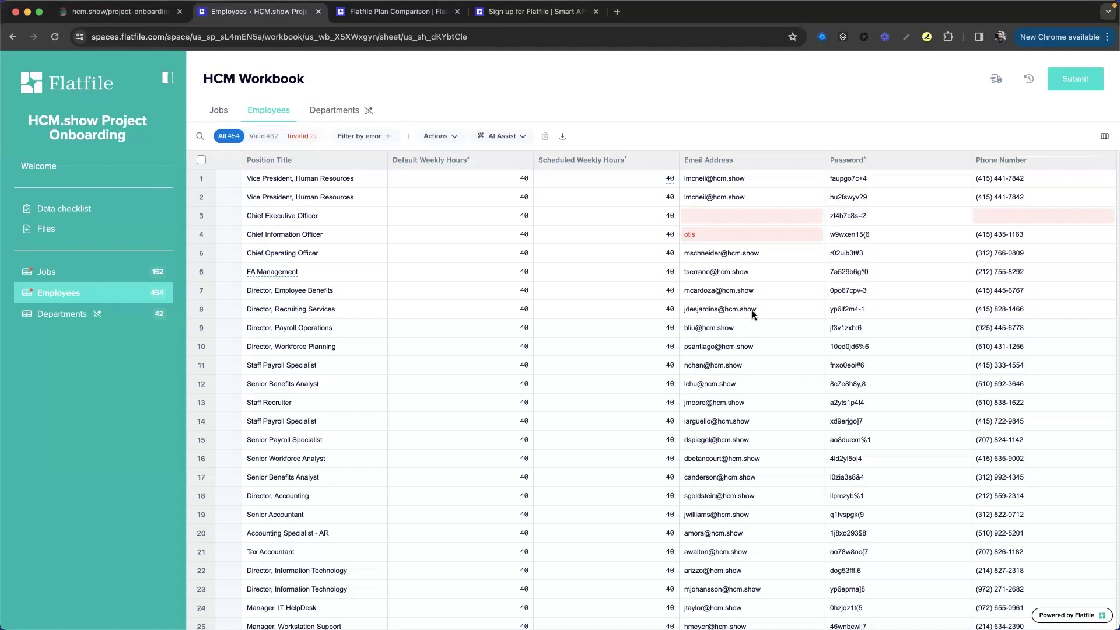
scroll(752, 311, left, 15)
mouse_move(304, 185)
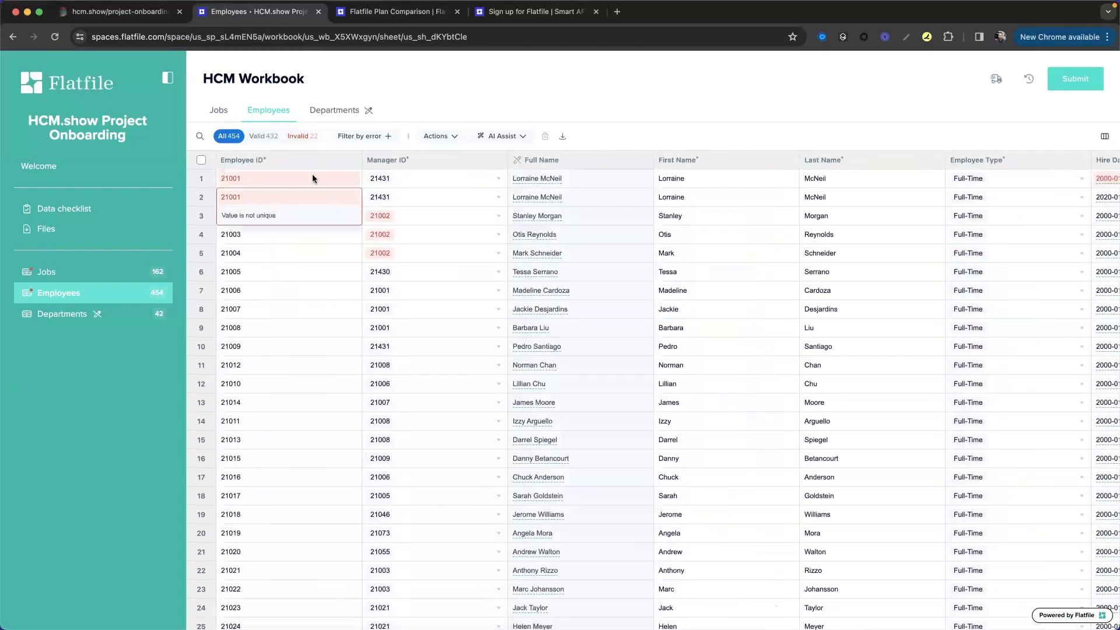
mouse_move(535, 254)
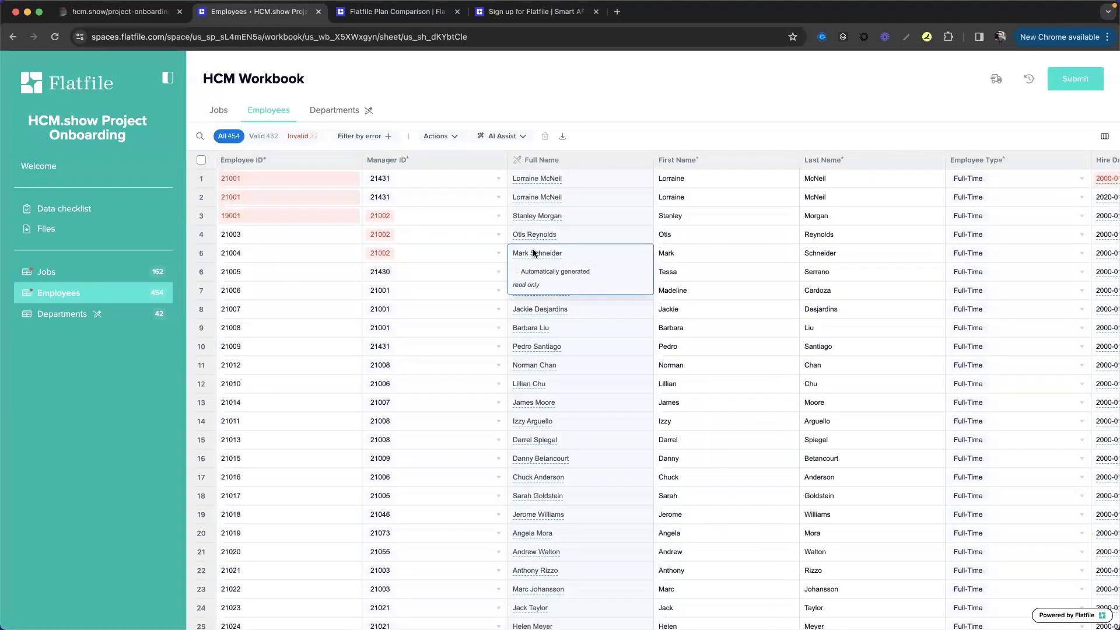
click(451, 138)
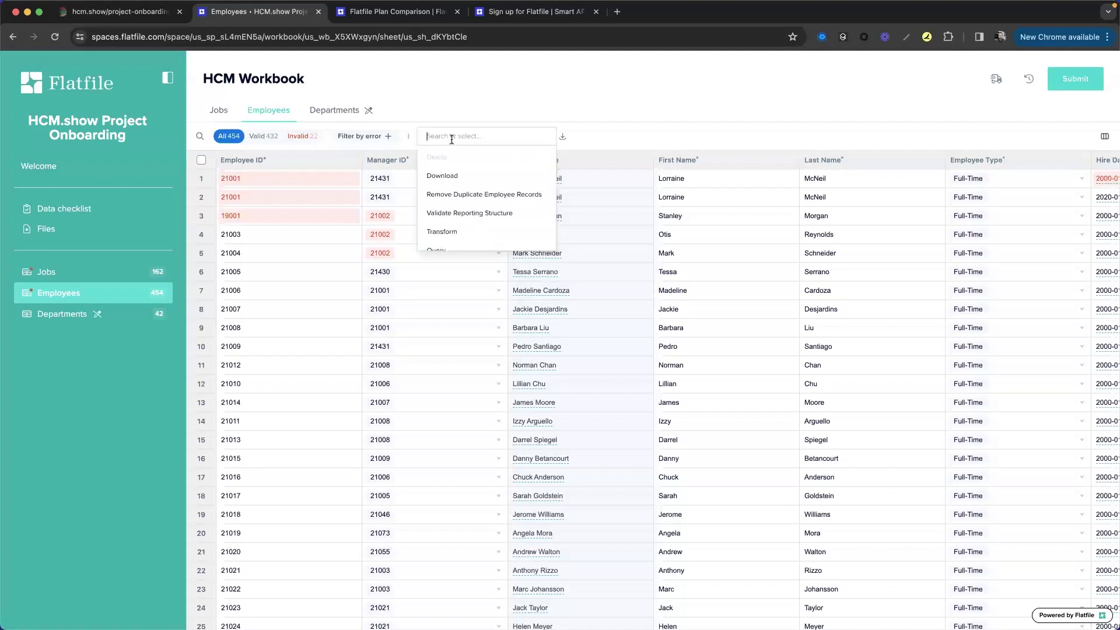
click(470, 194)
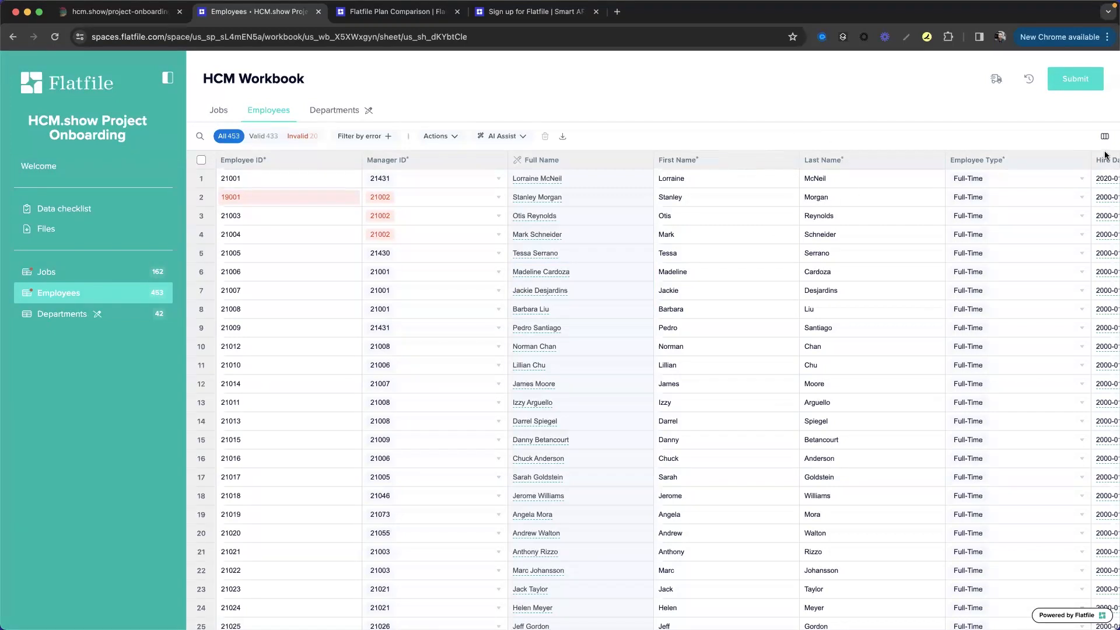
- Submit the workbook's data, then switch to HCM Show and open its Employees data table
click(1077, 82)
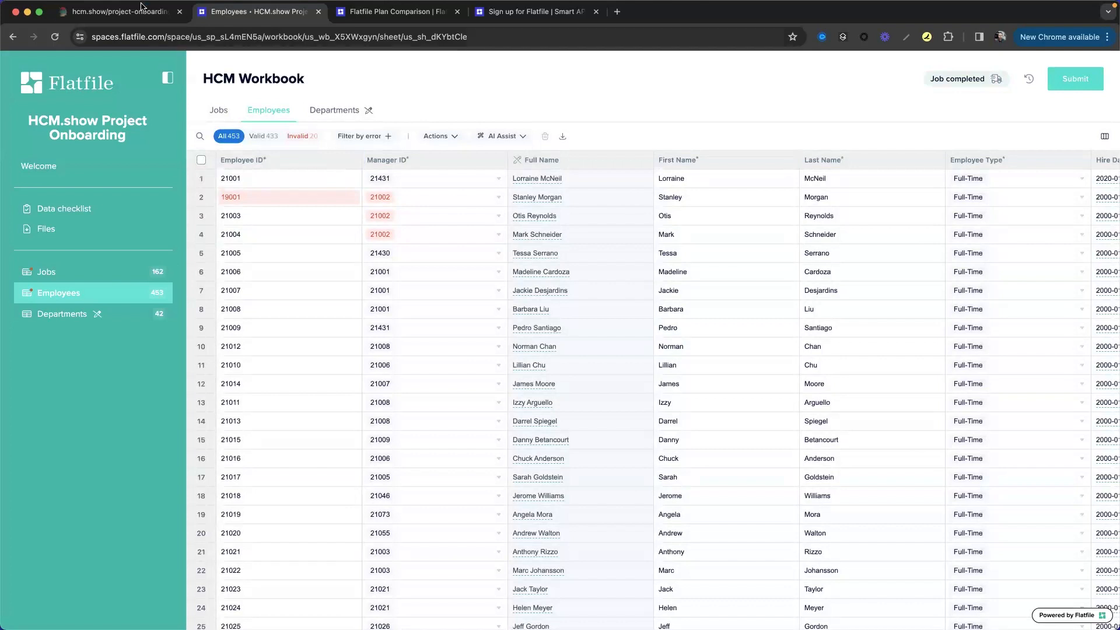
click(113, 12)
click(74, 309)
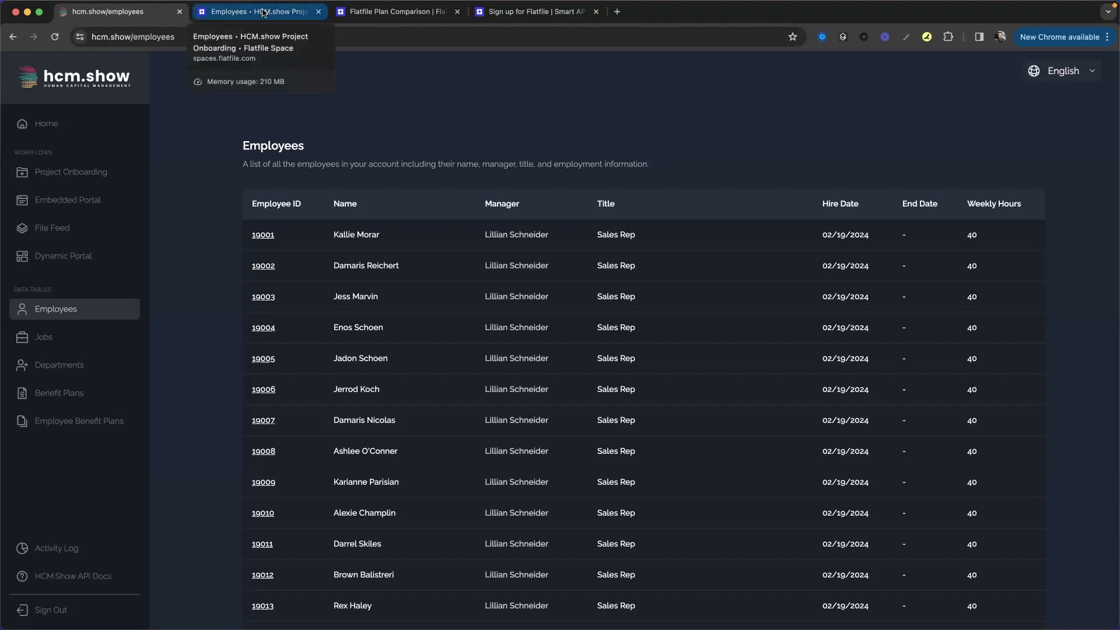
- Examine the Flatfile plan comparison from Collect through AI Assist to Workflows, then open the Flatfile sign-up page
click(409, 15)
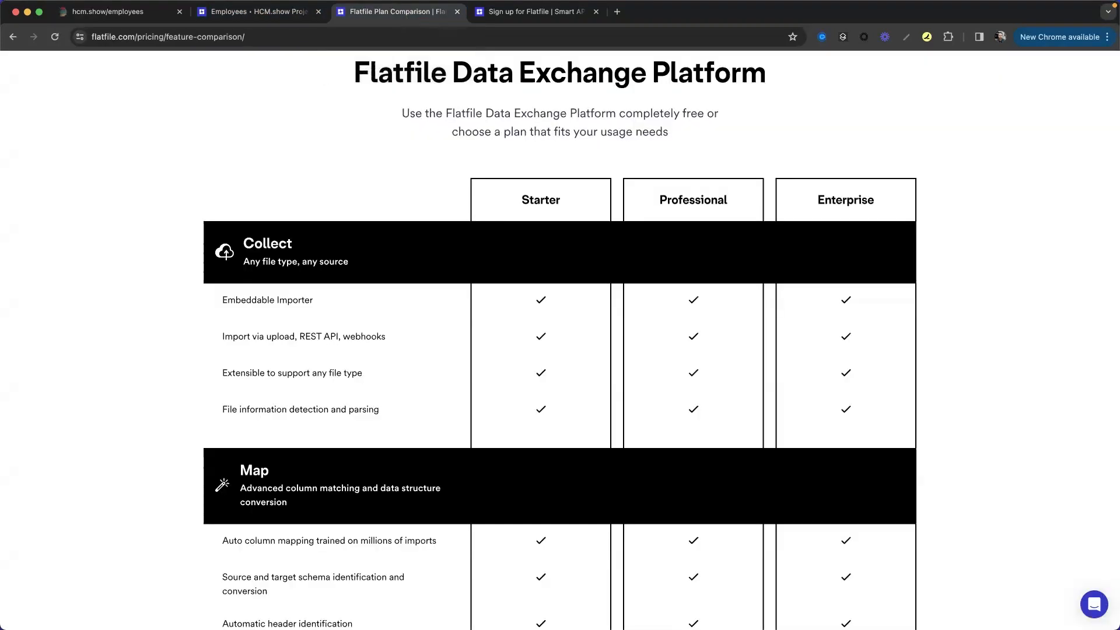
scroll(458, 359, down, 2)
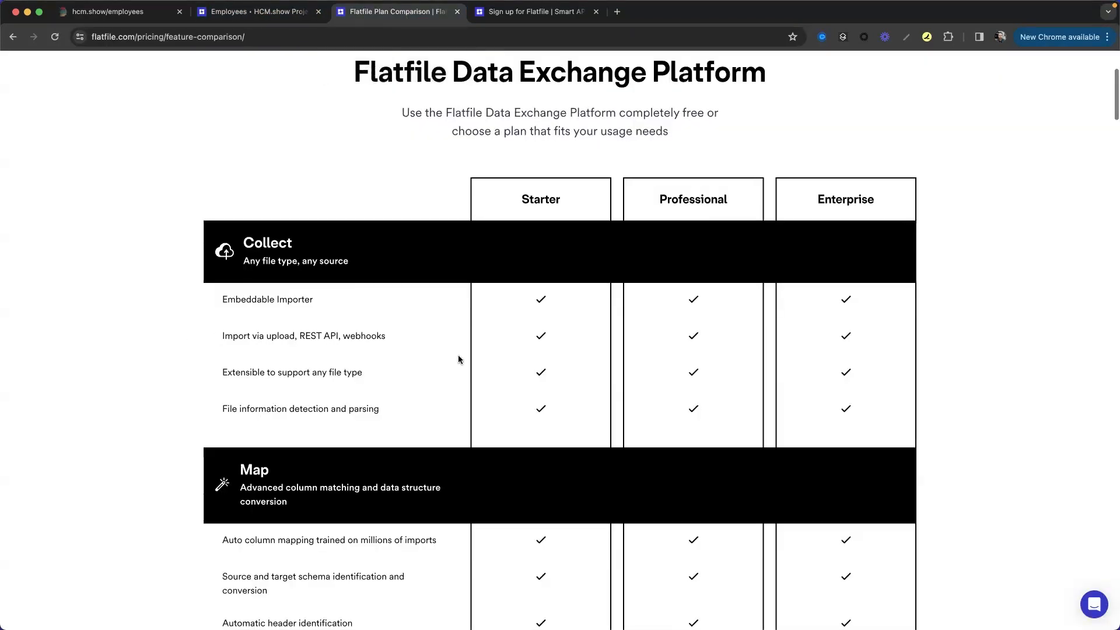
scroll(458, 359, down, 5)
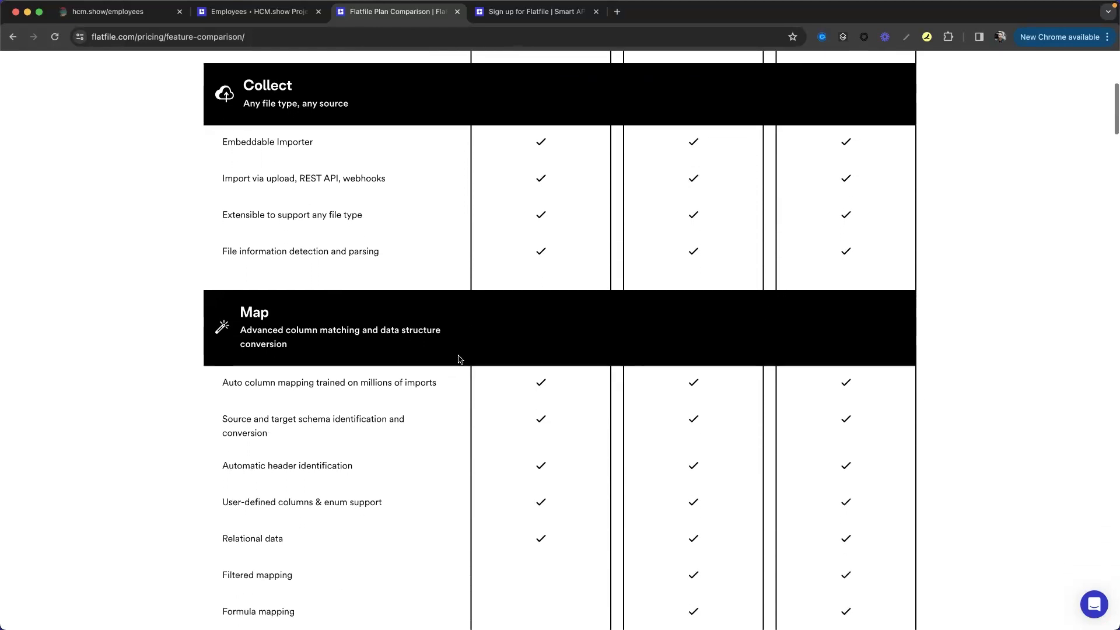
scroll(458, 359, down, 9)
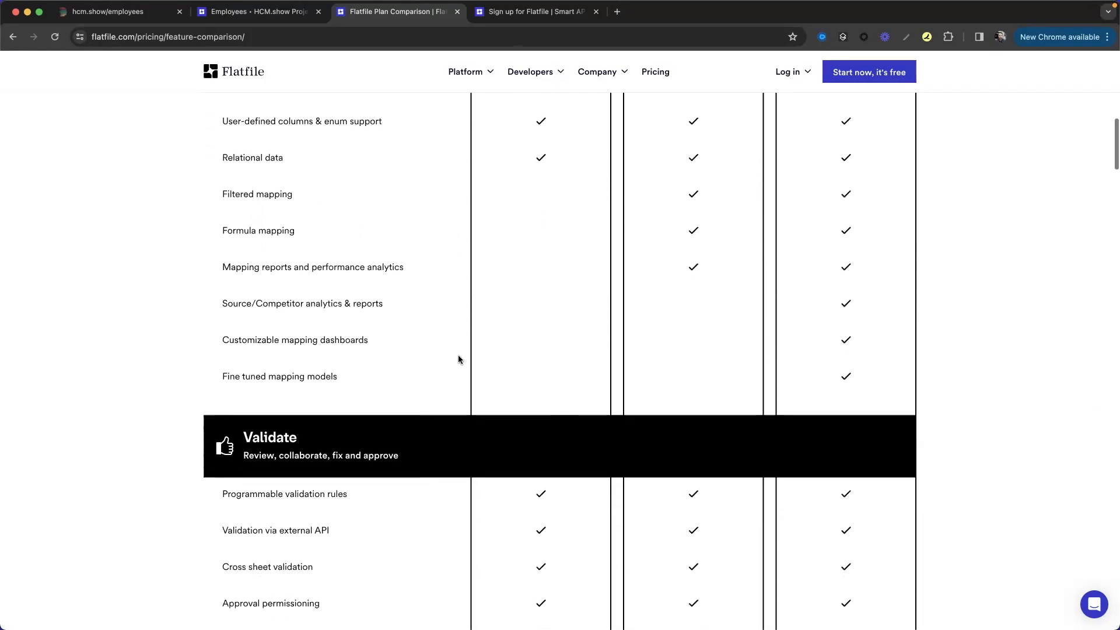
scroll(458, 359, down, 3)
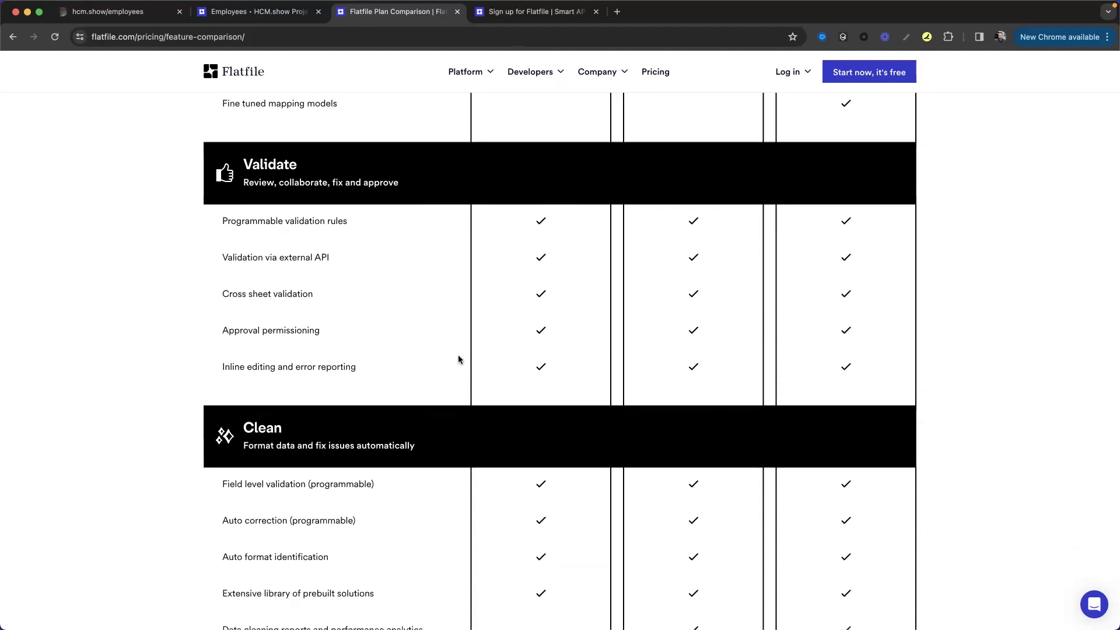
scroll(459, 359, down, 7)
scroll(458, 360, down, 12)
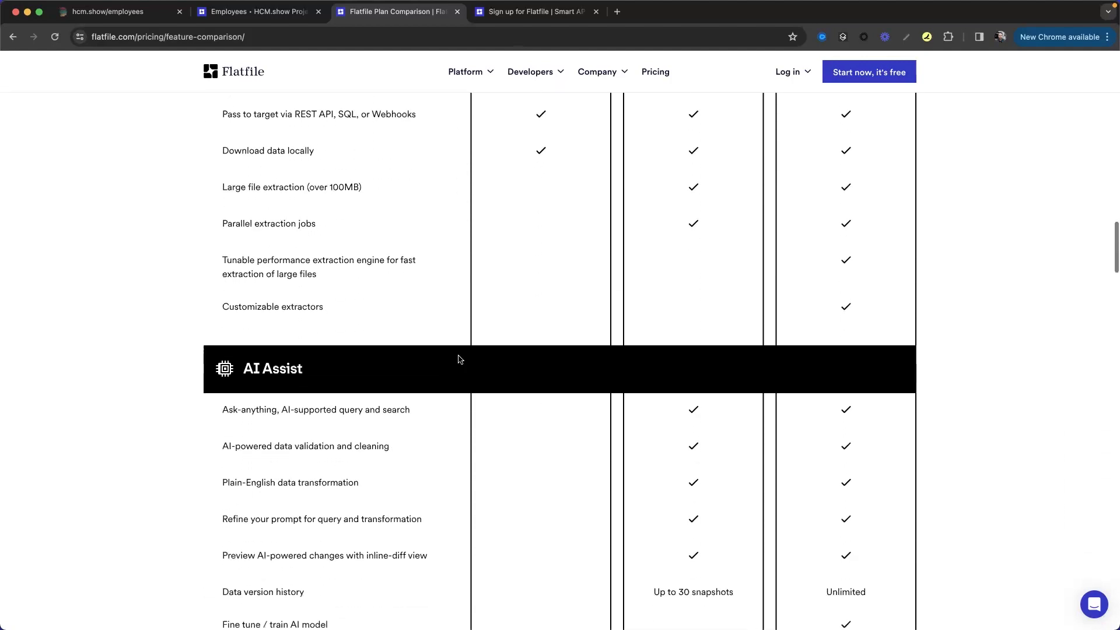
scroll(458, 359, down, 12)
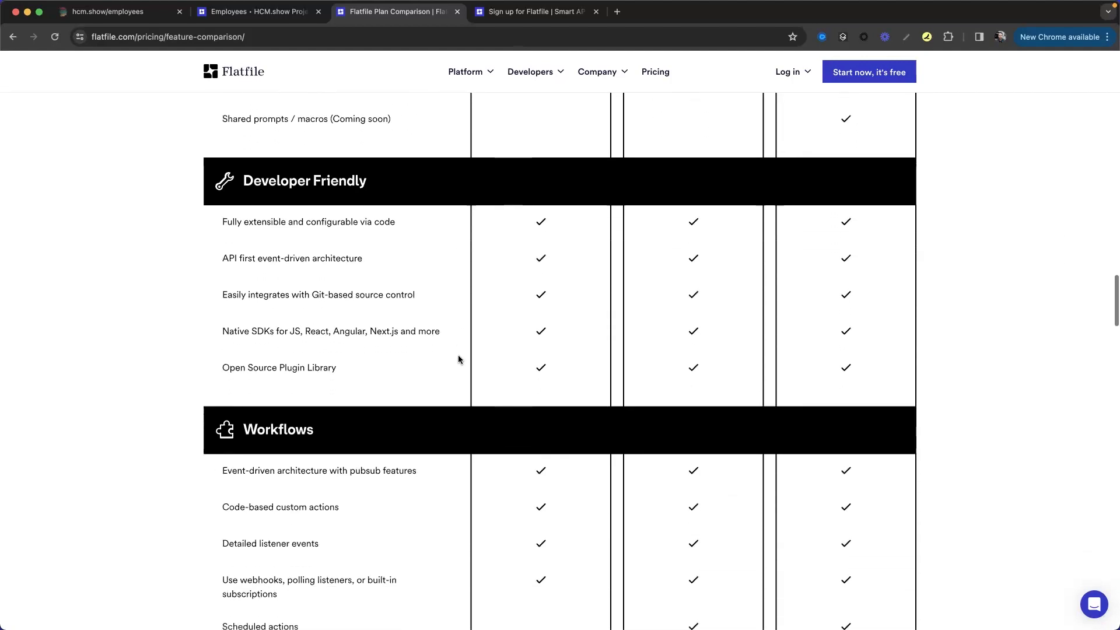
scroll(459, 359, down, 1)
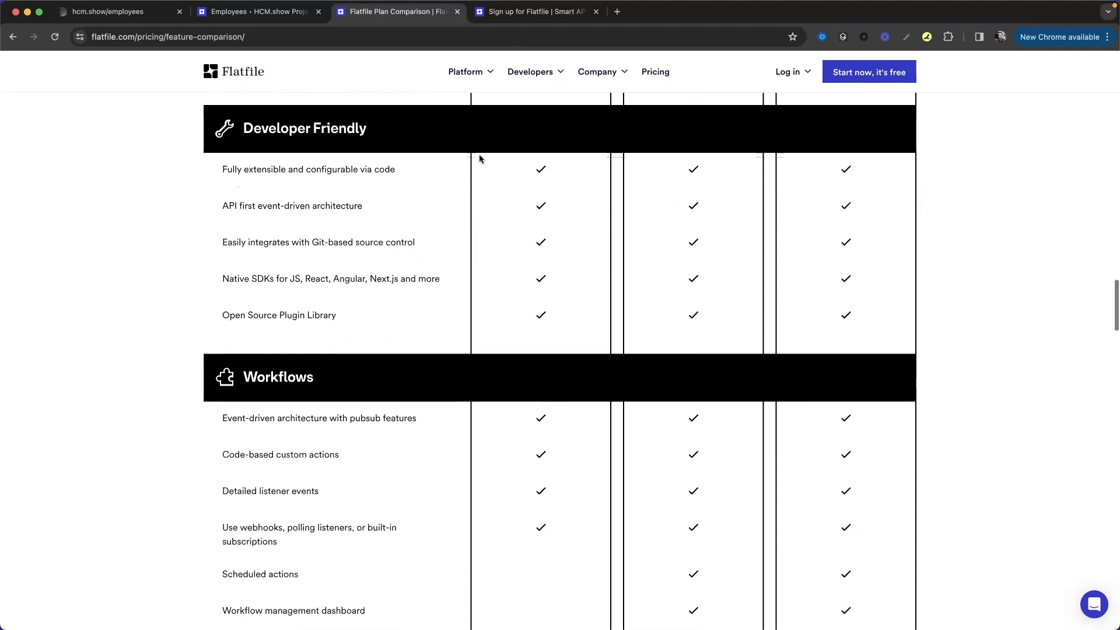
click(501, 15)
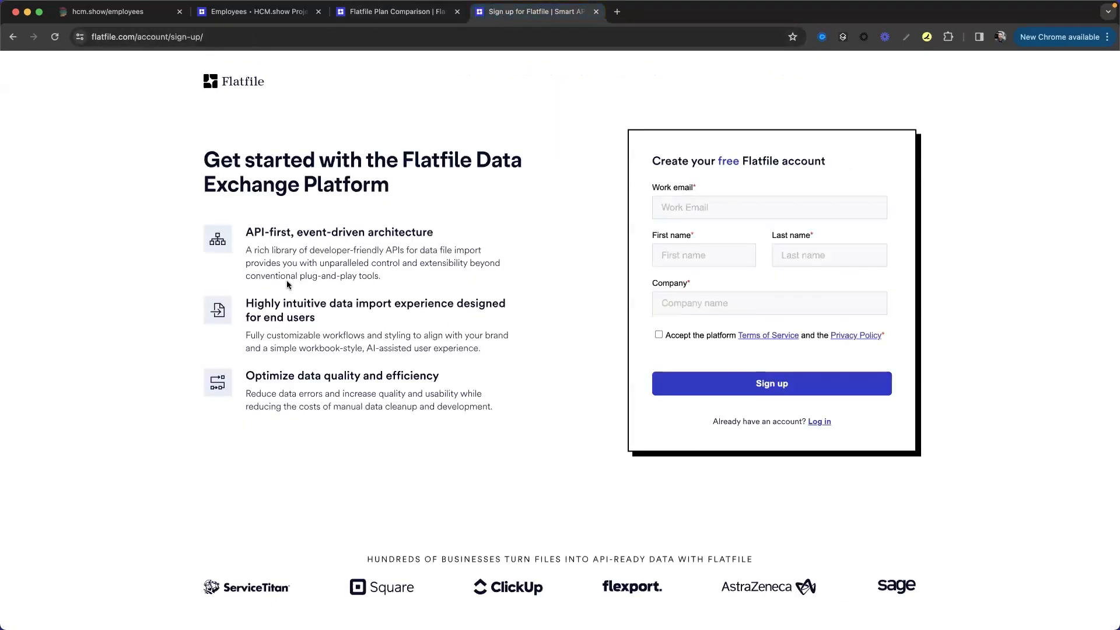